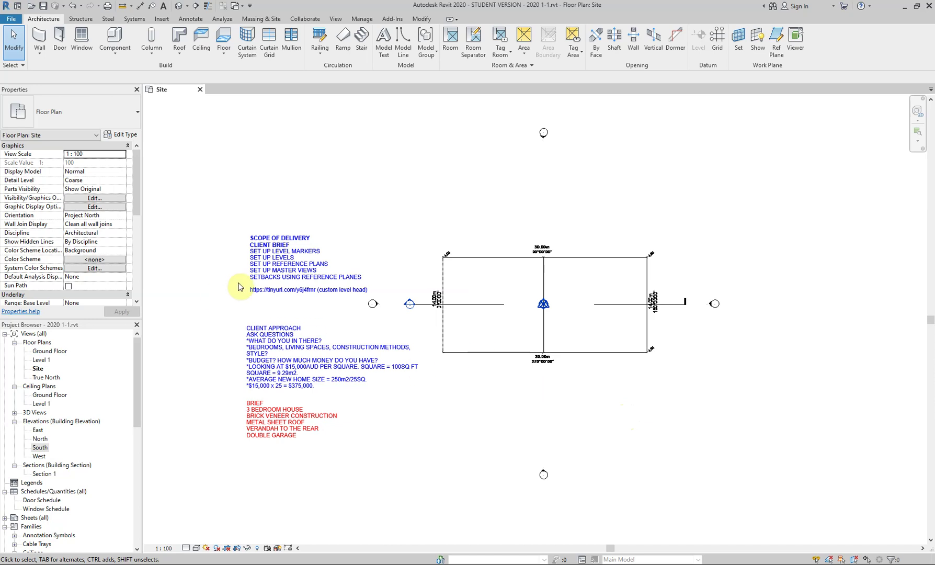
Bring the red BRIEF list into view and inspect the CLIENT APPROACH text note
{"action": "scroll", "coordinate": [277, 249], "scroll_direction": "up", "scroll_amount": 3}
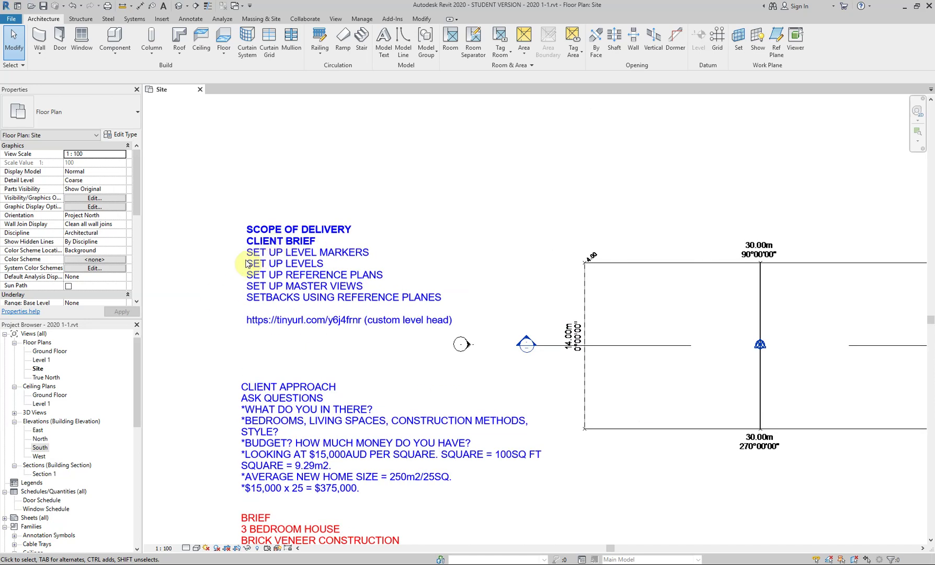
{"action": "left_click", "coordinate": [212, 271]}
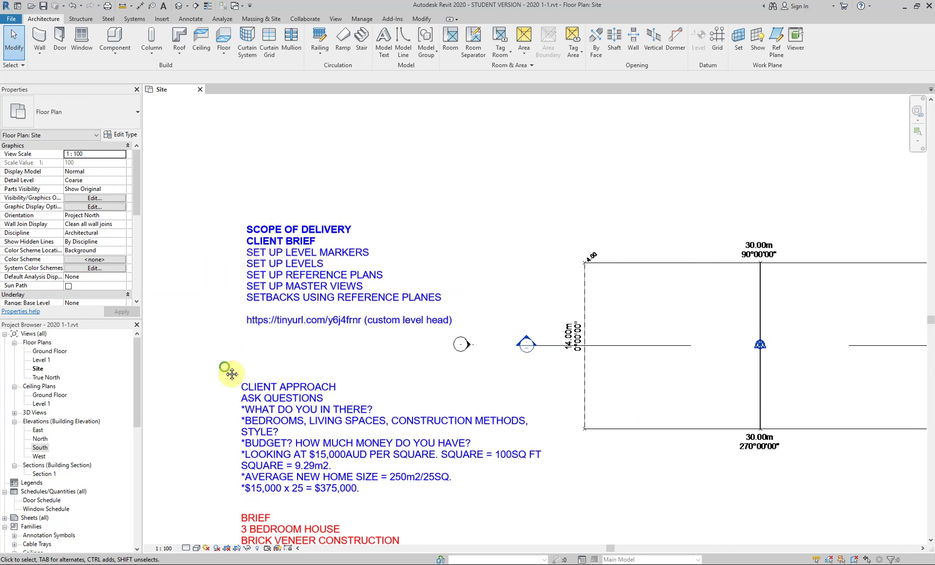
{"action": "middle_click_drag", "start_coordinate": [225, 372], "coordinate": [245, 179]}
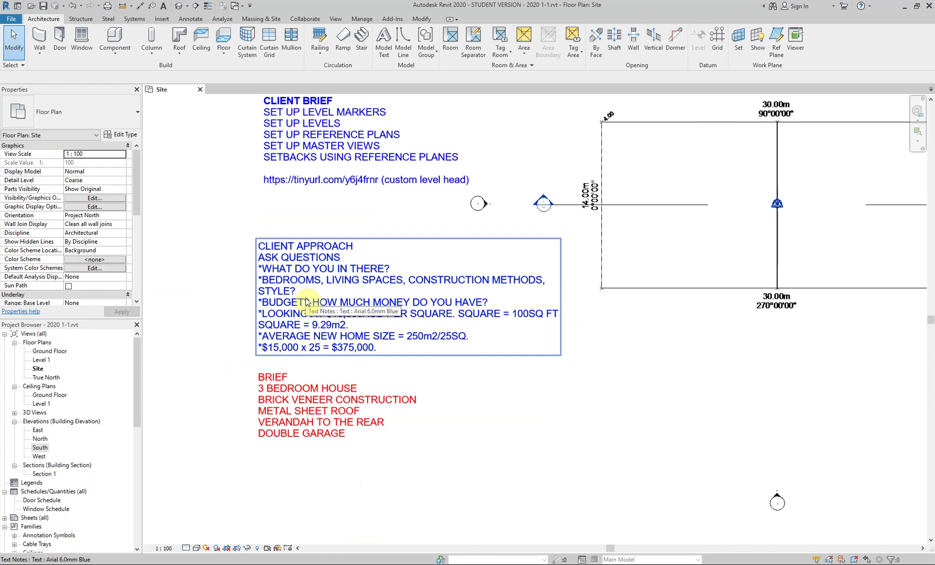
{"action": "left_click", "coordinate": [295, 324]}
{"action": "left_click", "coordinate": [240, 358]}
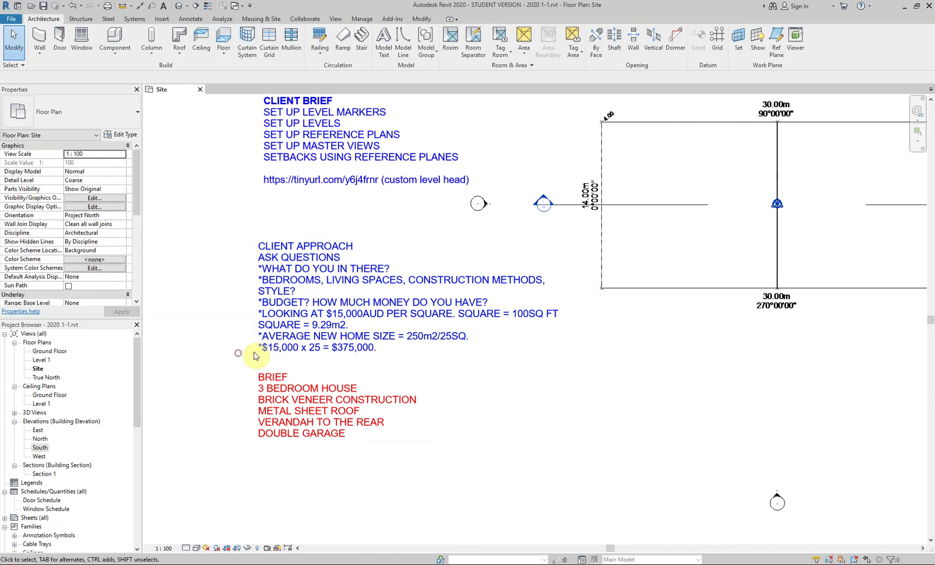
{"action": "left_click", "coordinate": [310, 347]}
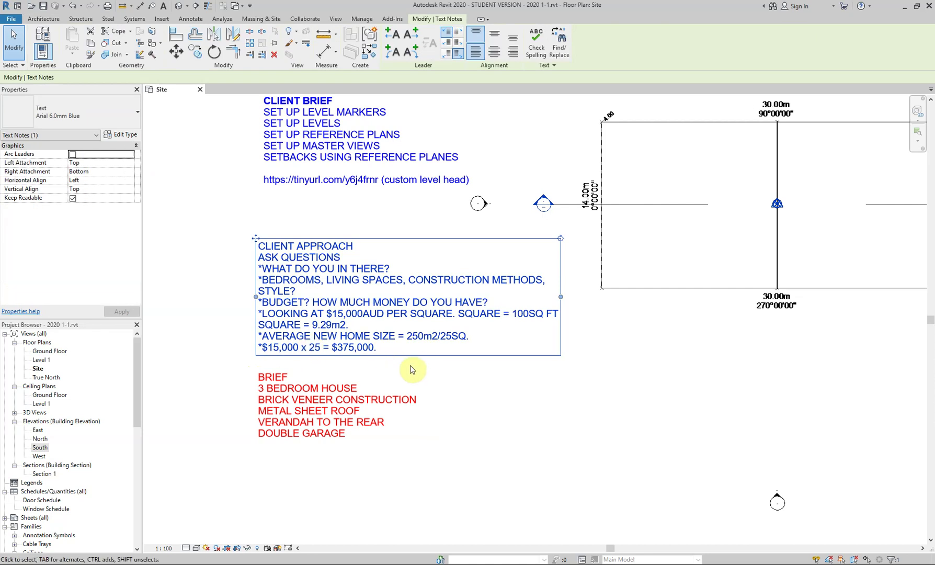
{"action": "scroll", "coordinate": [382, 361], "scroll_direction": "up", "scroll_amount": 2}
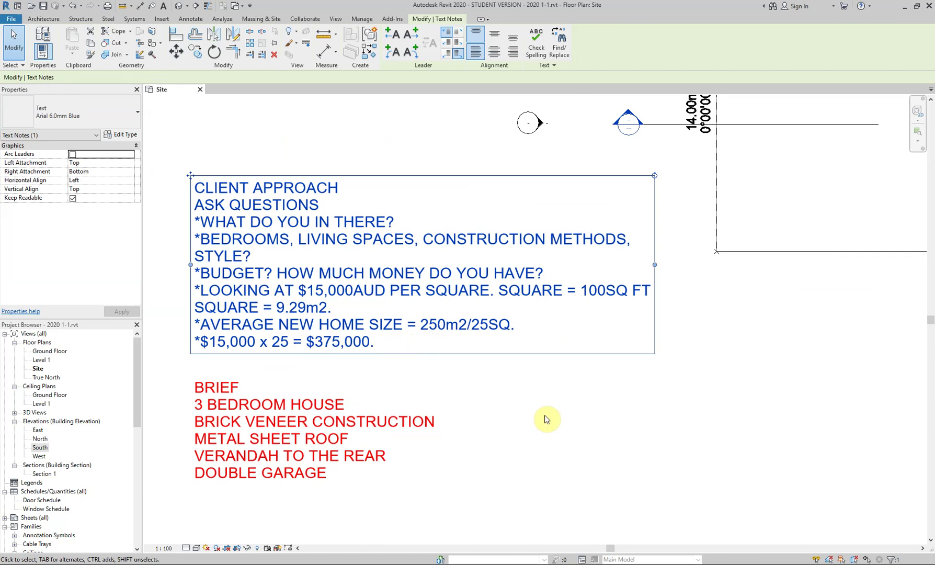
{"action": "left_click", "coordinate": [545, 416]}
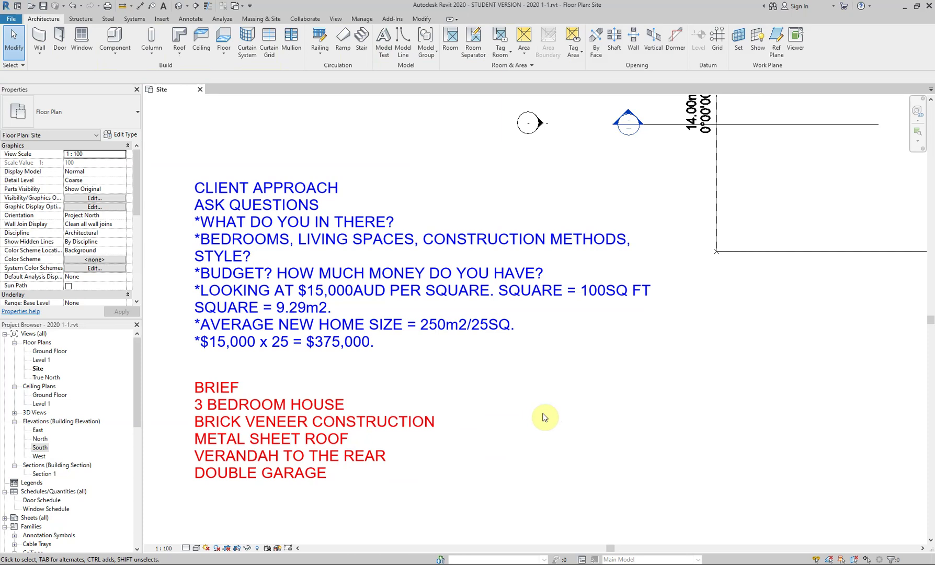
Select the SCOPE OF DELIVERY text note to copy it
{"action": "scroll", "coordinate": [544, 417], "scroll_direction": "down", "scroll_amount": 3}
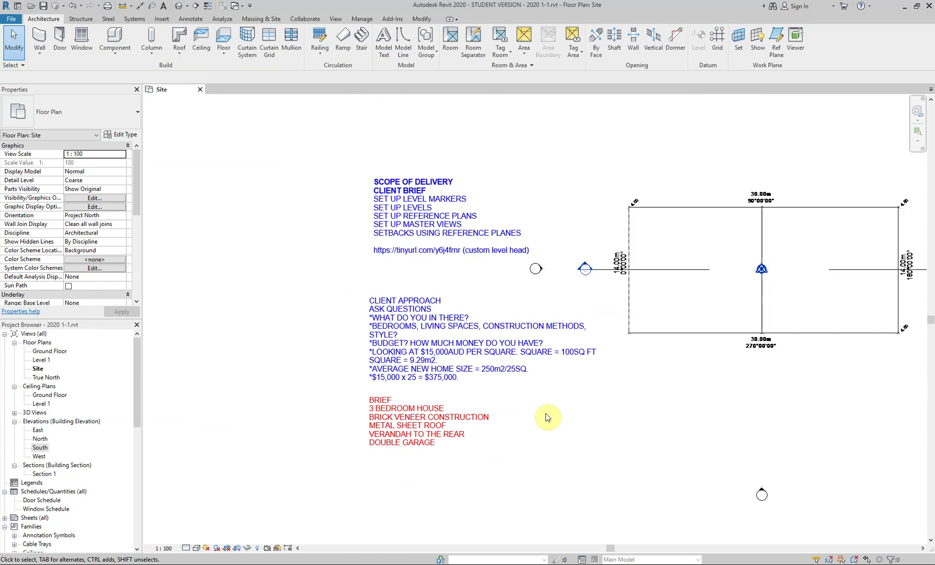
{"action": "scroll", "coordinate": [343, 223], "scroll_direction": "up", "scroll_amount": 2}
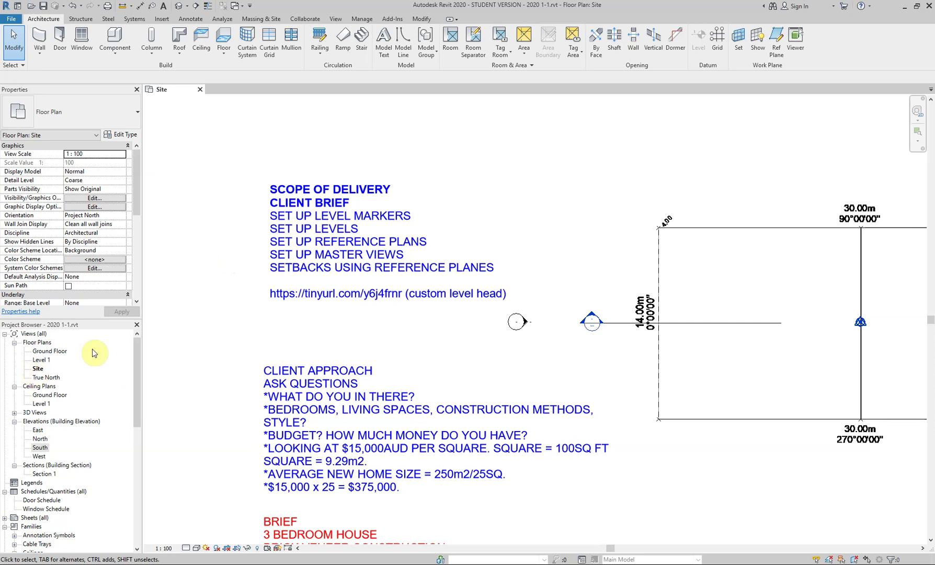
{"action": "left_click", "coordinate": [299, 255]}
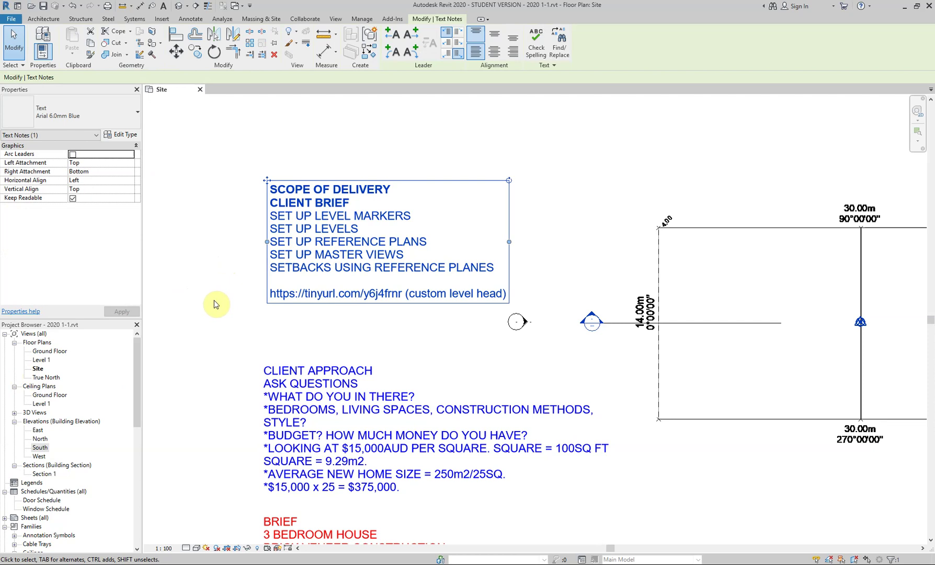
{"action": "left_click", "coordinate": [215, 305]}
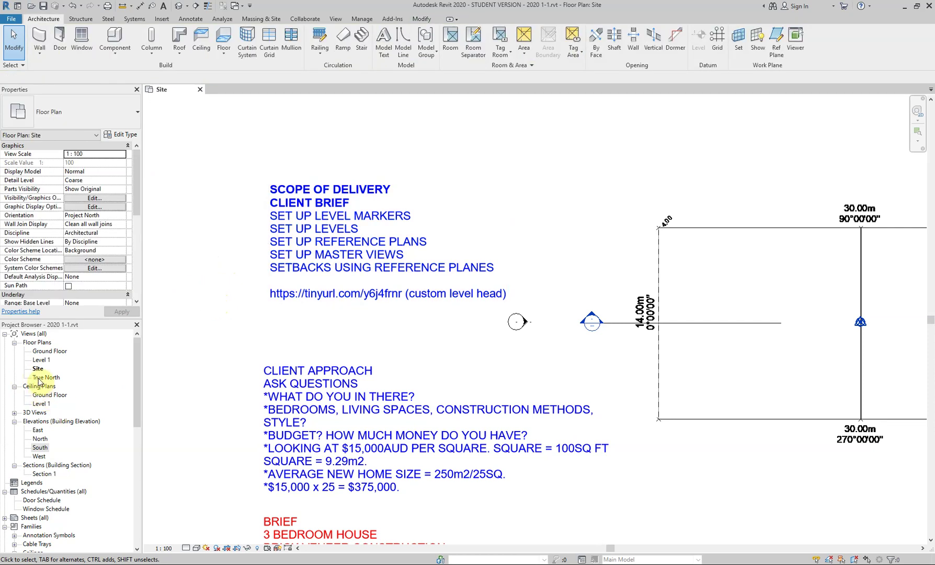
Paste the SCOPE OF DELIVERY note left of the building in the Ground Floor plan
{"action": "double_click", "coordinate": [50, 352]}
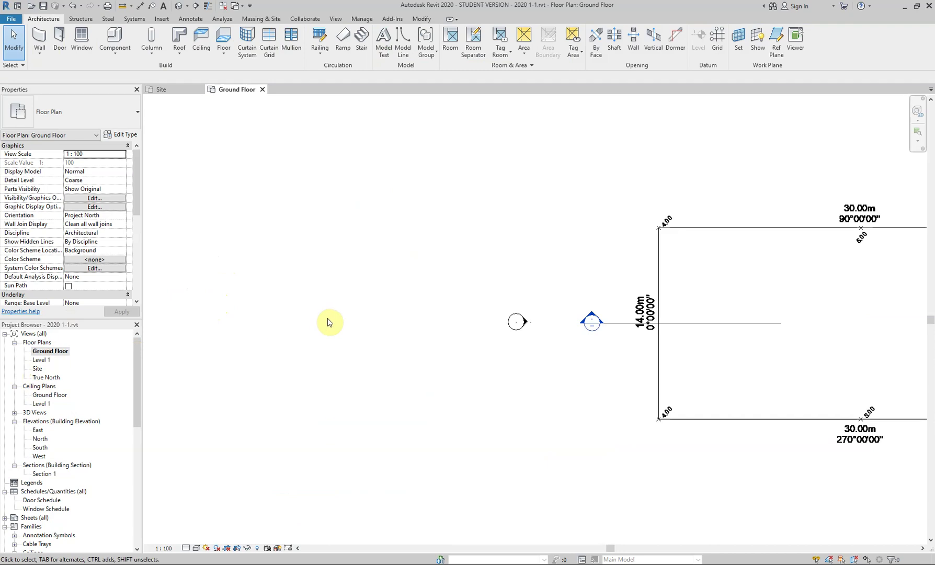
{"action": "key", "text": "ctrl+v"}
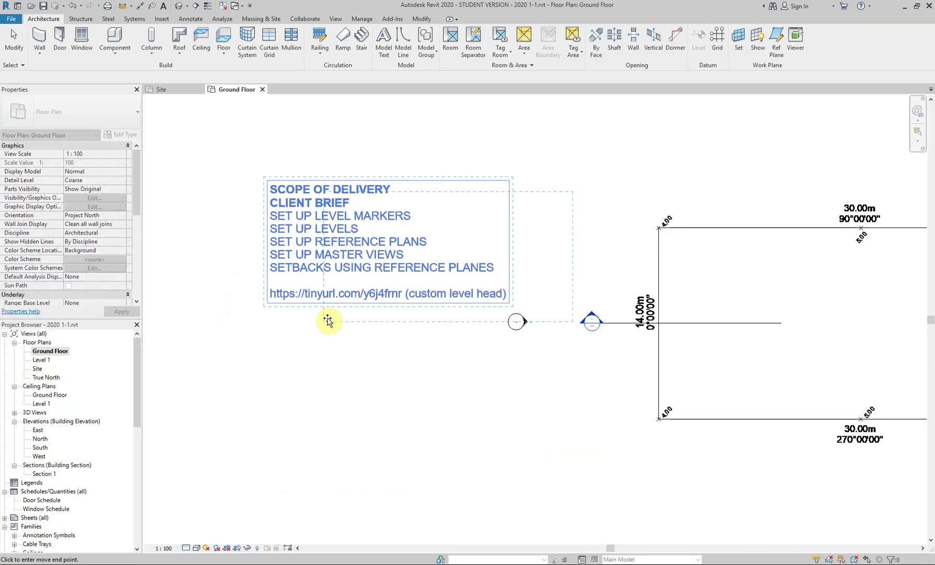
{"action": "left_click", "coordinate": [244, 304]}
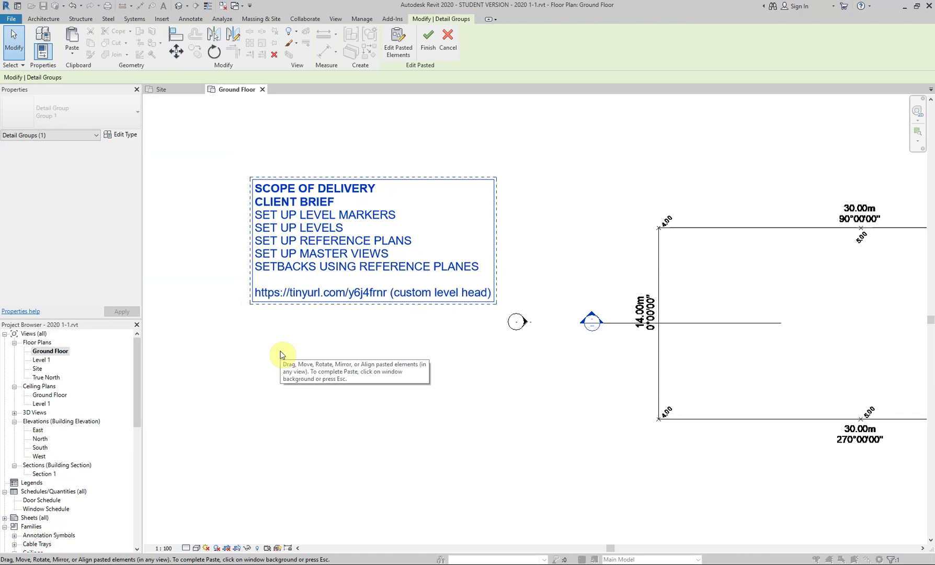
{"action": "left_click", "coordinate": [280, 354]}
{"action": "scroll", "coordinate": [355, 357], "scroll_direction": "down", "scroll_amount": 1}
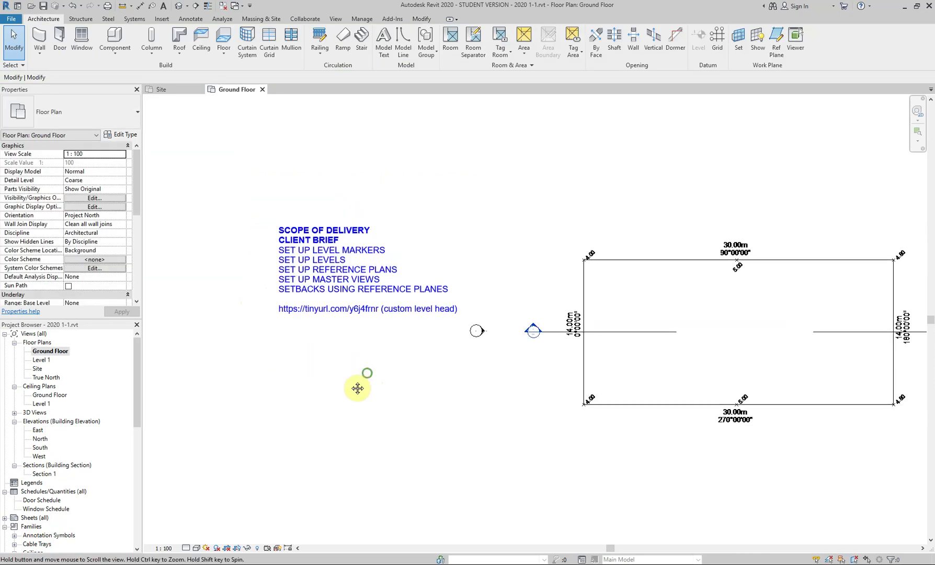
Bold the SET UP LEVEL MARKERS line in the pasted Scope of Delivery note
{"action": "middle_click_drag", "start_coordinate": [358, 388], "coordinate": [340, 395]}
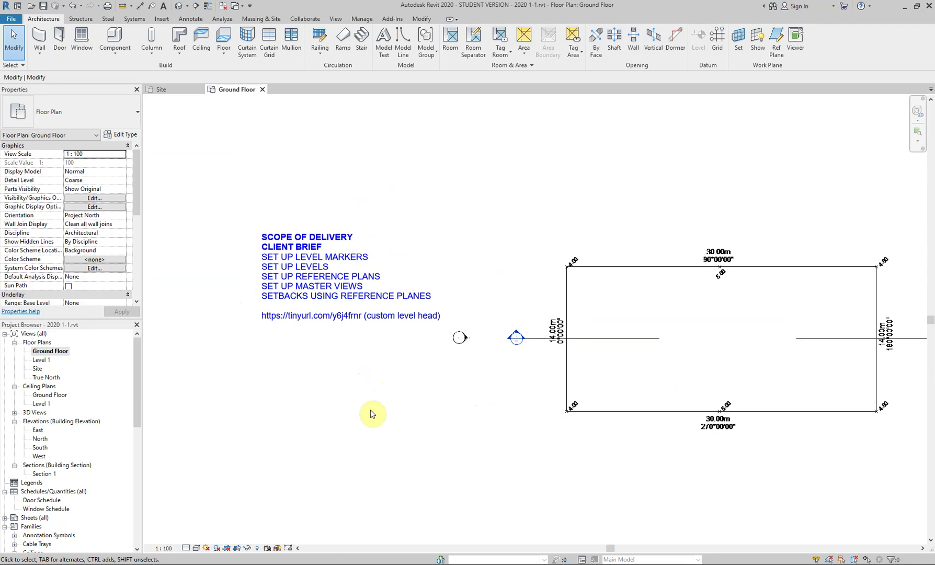
{"action": "scroll", "coordinate": [311, 282], "scroll_direction": "up", "scroll_amount": 2}
{"action": "double_click", "coordinate": [292, 237]}
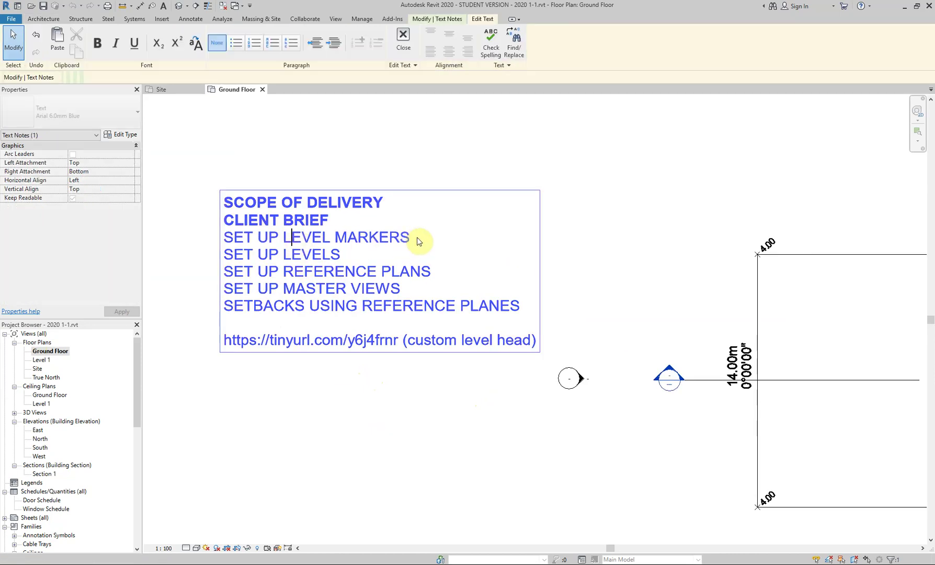
{"action": "left_click_drag", "start_coordinate": [417, 238], "coordinate": [222, 238]}
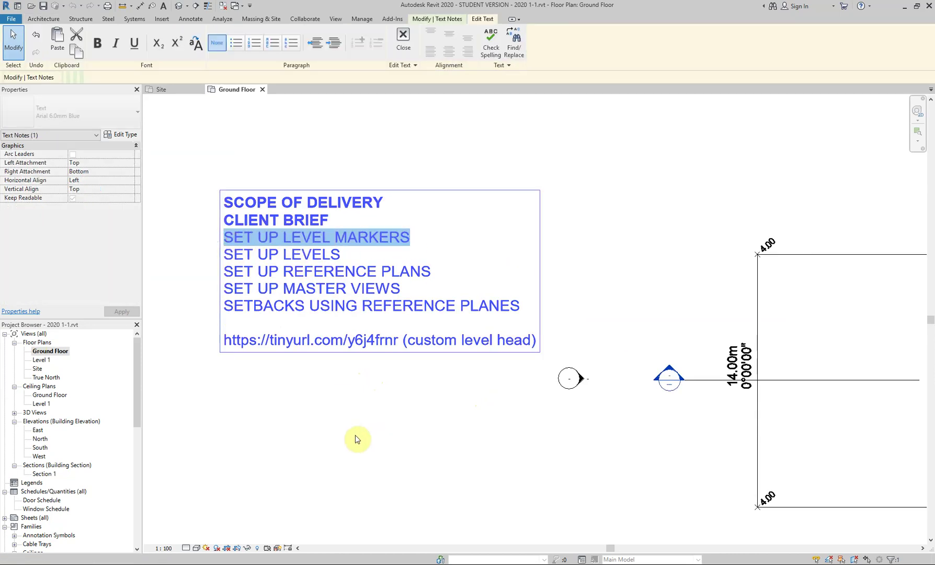
{"action": "key", "text": "ctrl+b"}
{"action": "left_click", "coordinate": [379, 462]}
{"action": "left_click", "coordinate": [378, 461]}
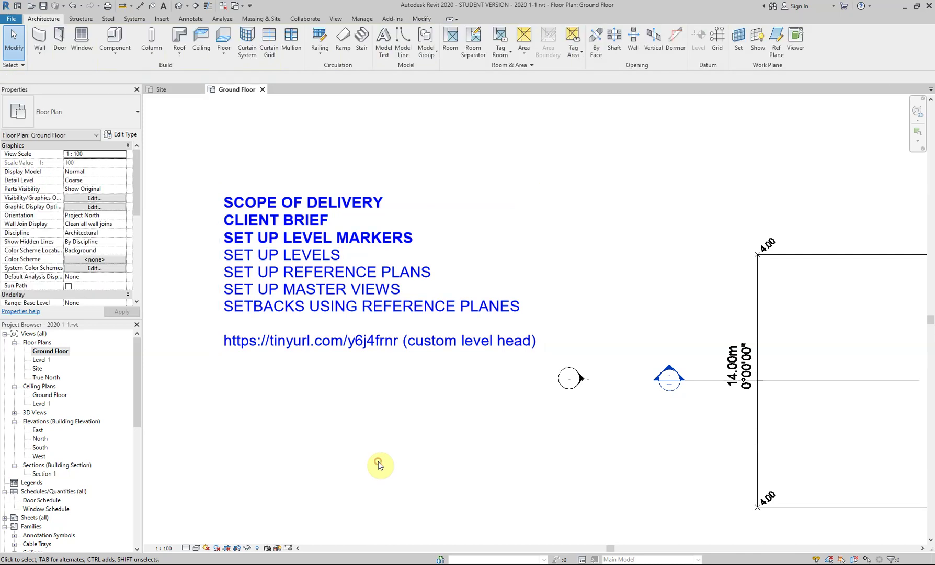
{"action": "scroll", "coordinate": [385, 460], "scroll_direction": "down", "scroll_amount": 3}
{"action": "middle_click_drag", "start_coordinate": [421, 467], "coordinate": [369, 421]}
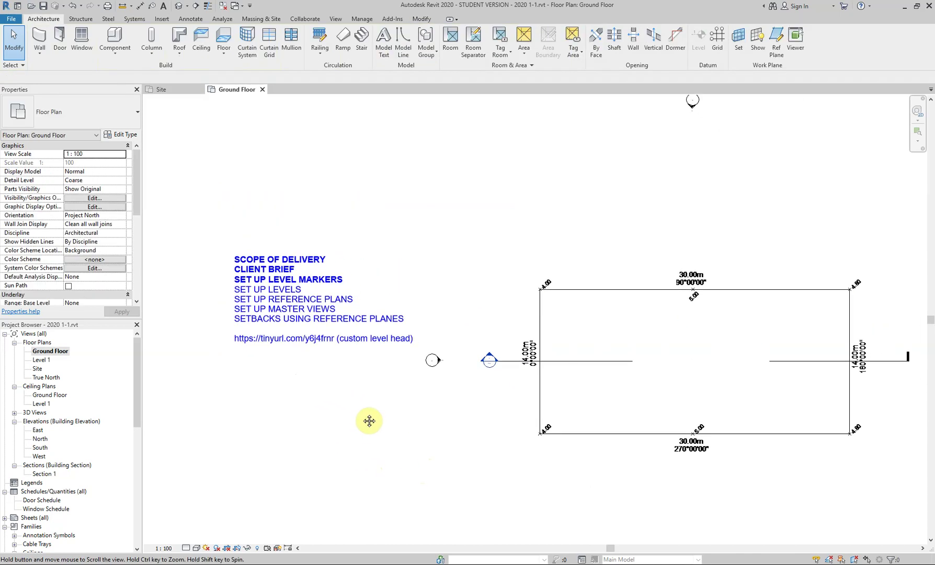
{"action": "scroll", "coordinate": [272, 338], "scroll_direction": "up", "scroll_amount": 3}
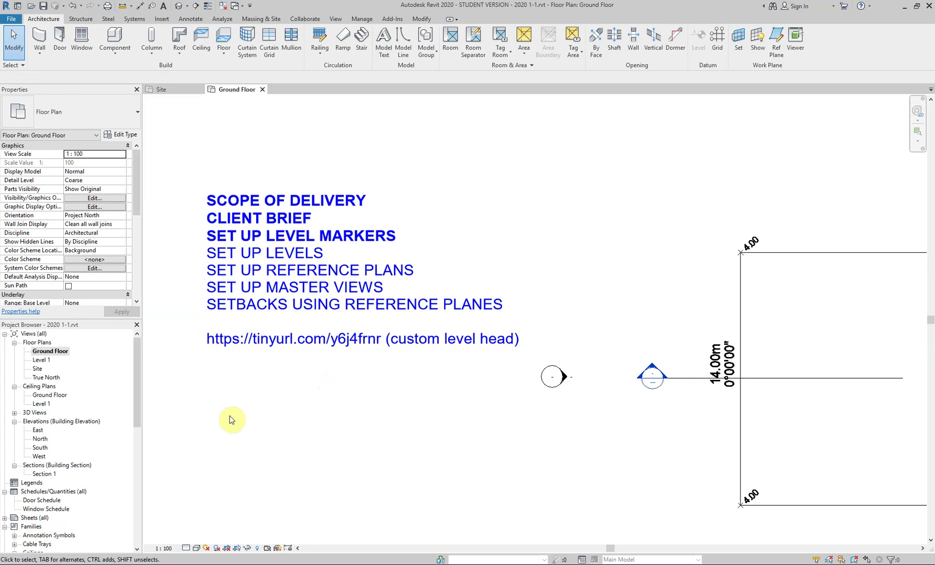
{"action": "left_click", "coordinate": [39, 448]}
{"action": "double_click", "coordinate": [39, 448]}
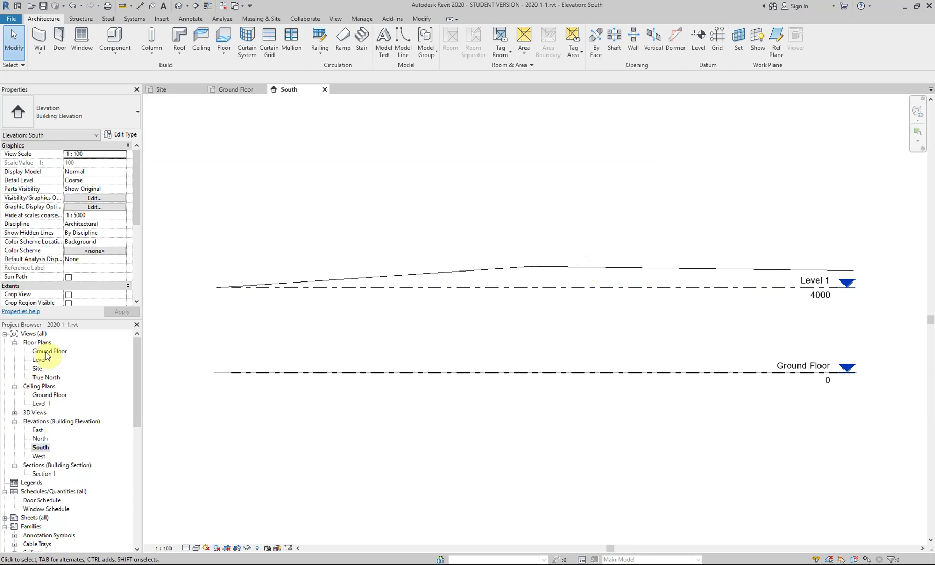
{"action": "left_click", "coordinate": [241, 91]}
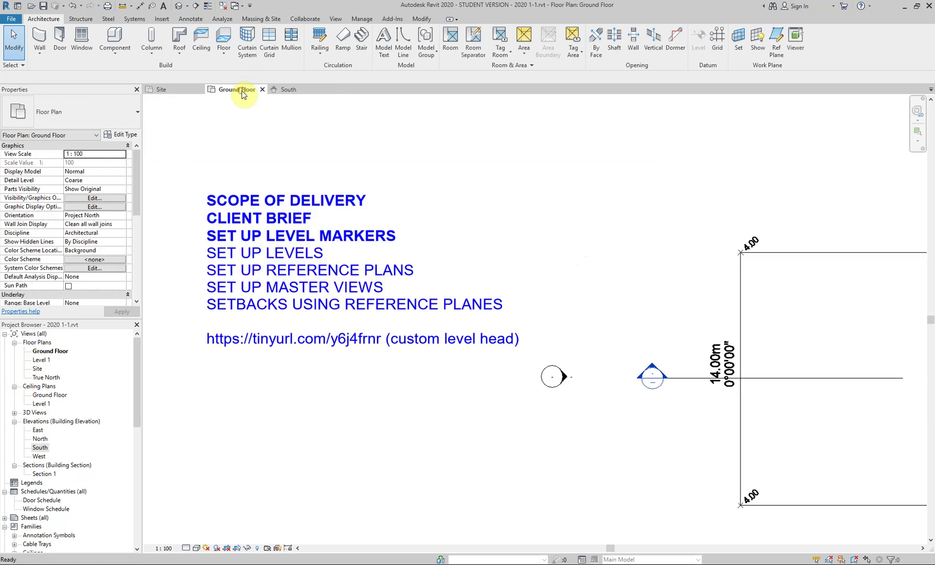
{"action": "middle_click_drag", "start_coordinate": [642, 302], "coordinate": [359, 294]}
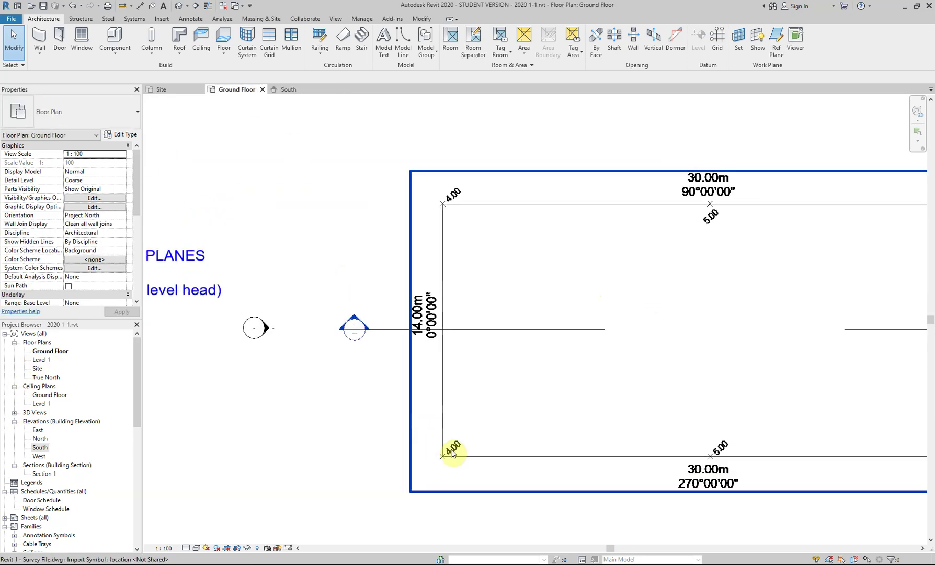
{"action": "middle_click_drag", "start_coordinate": [745, 406], "coordinate": [465, 417]}
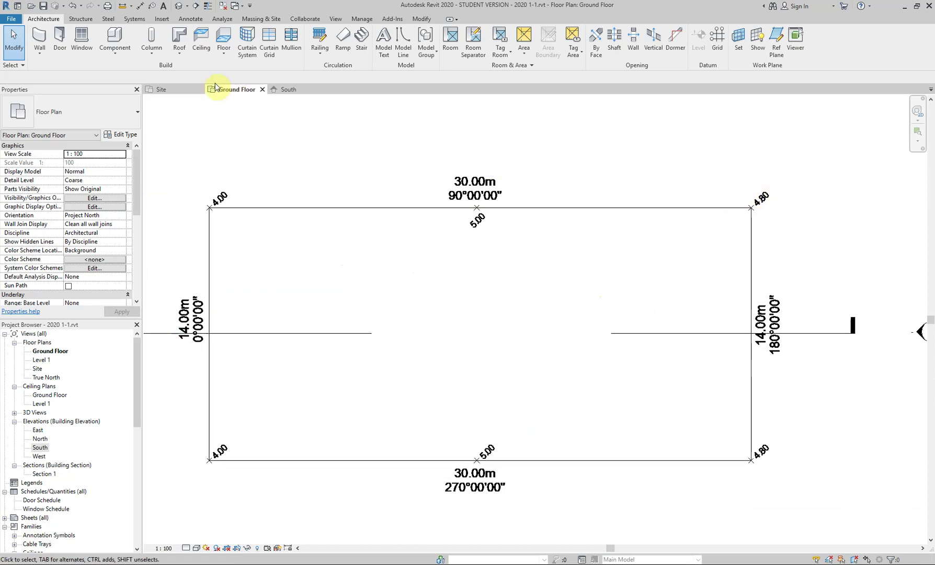
{"action": "left_click", "coordinate": [281, 91]}
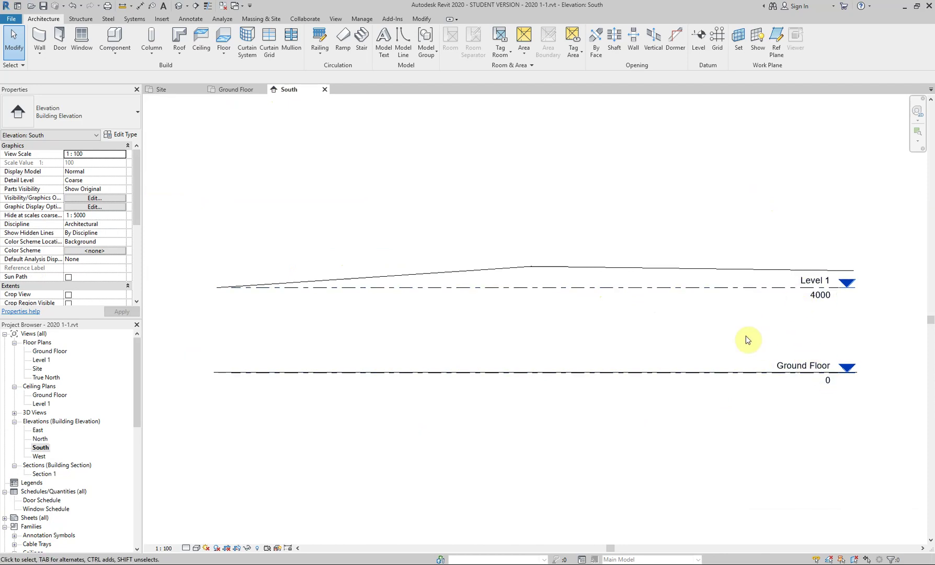
{"action": "scroll", "coordinate": [736, 330], "scroll_direction": "up", "scroll_amount": 1}
{"action": "scroll", "coordinate": [784, 319], "scroll_direction": "up", "scroll_amount": 1}
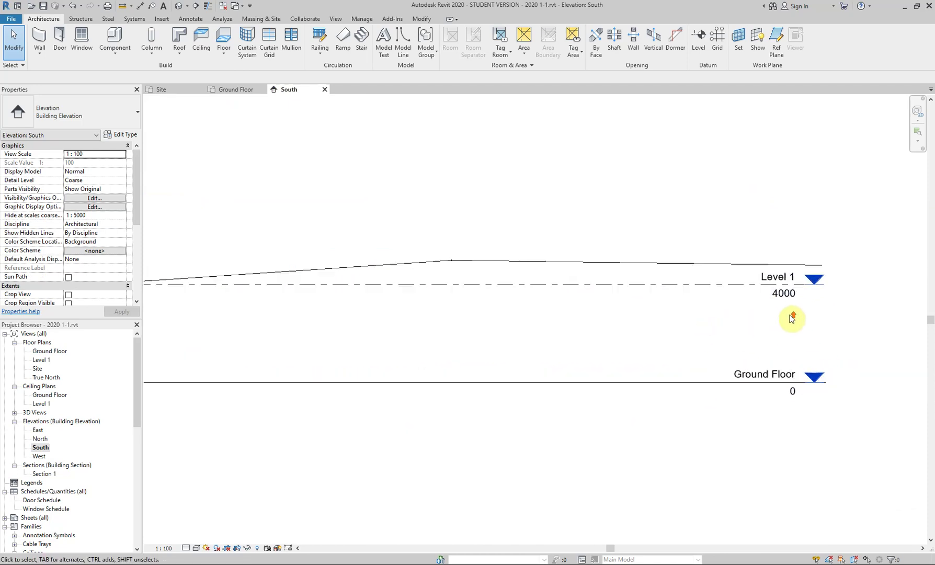
{"action": "scroll", "coordinate": [792, 318], "scroll_direction": "up", "scroll_amount": 2}
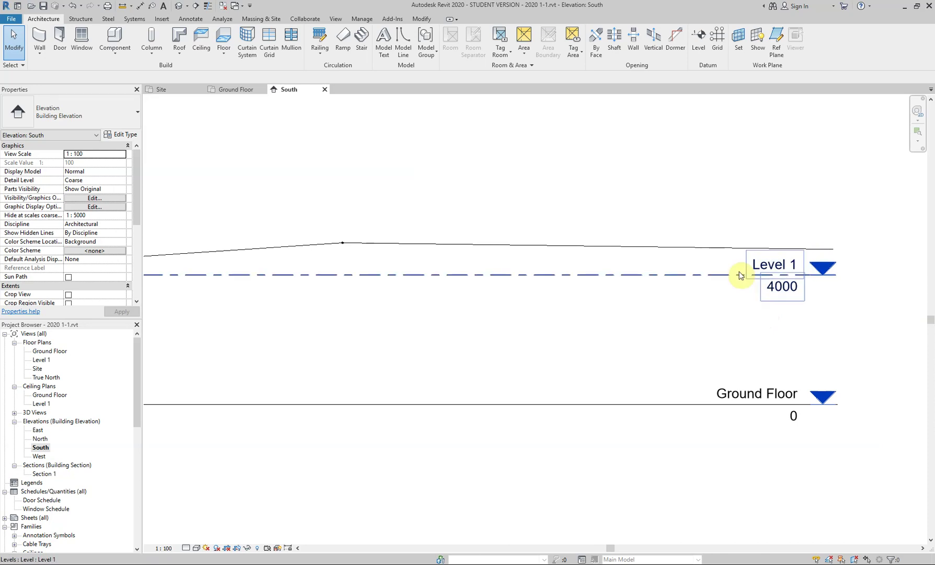
{"action": "middle_click_drag", "start_coordinate": [726, 311], "coordinate": [645, 327]}
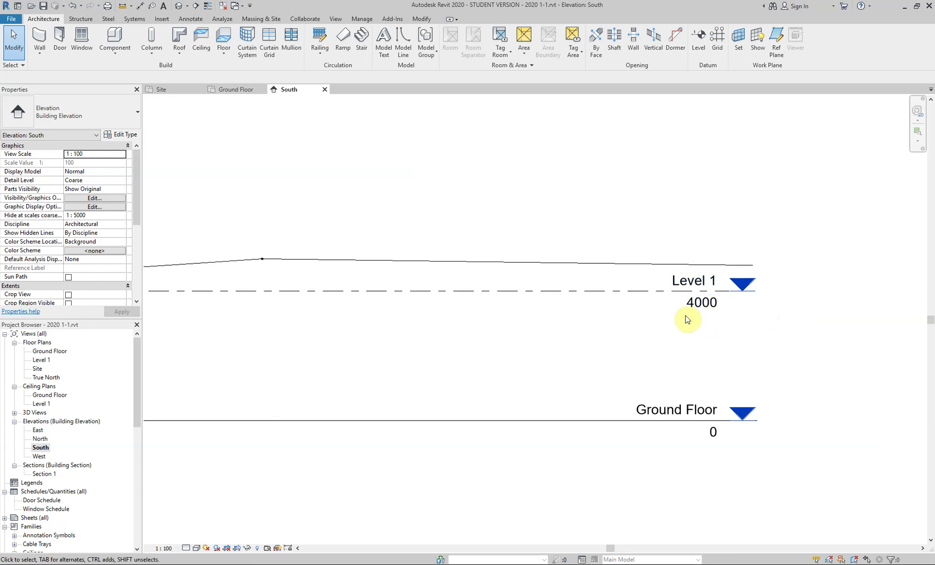
{"action": "scroll", "coordinate": [682, 298], "scroll_direction": "up", "scroll_amount": 2}
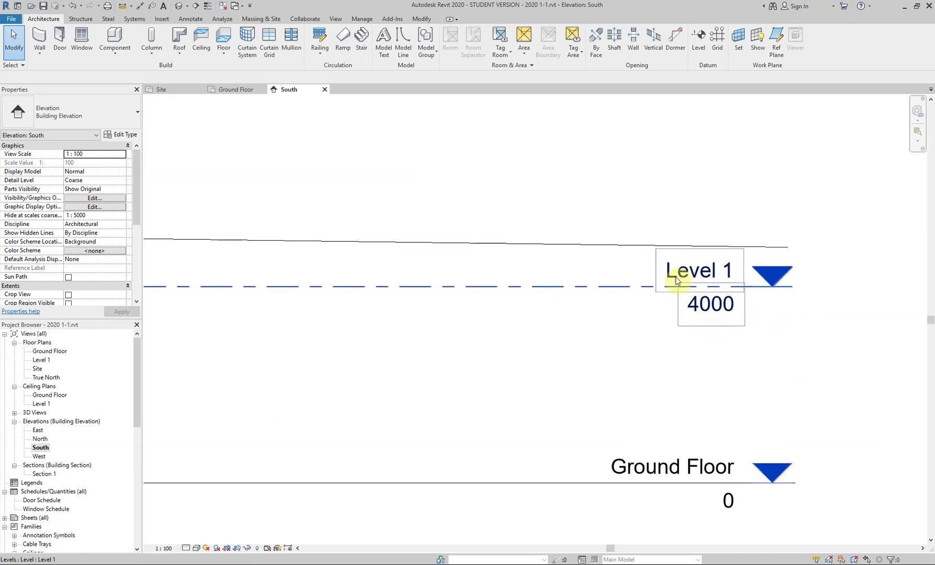
{"action": "left_click", "coordinate": [121, 7]}
{"action": "scroll", "coordinate": [653, 272], "scroll_direction": "up", "scroll_amount": 3}
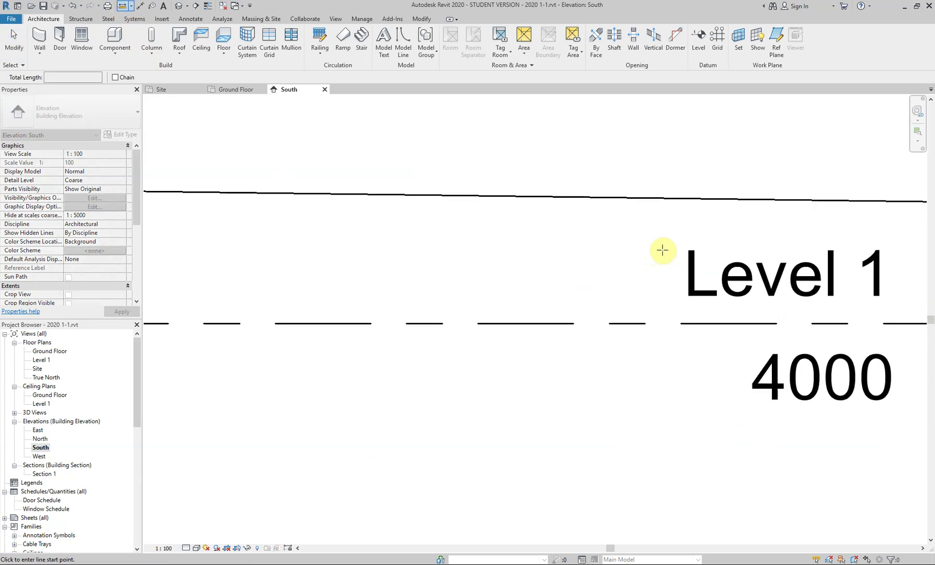
{"action": "left_click", "coordinate": [662, 250]}
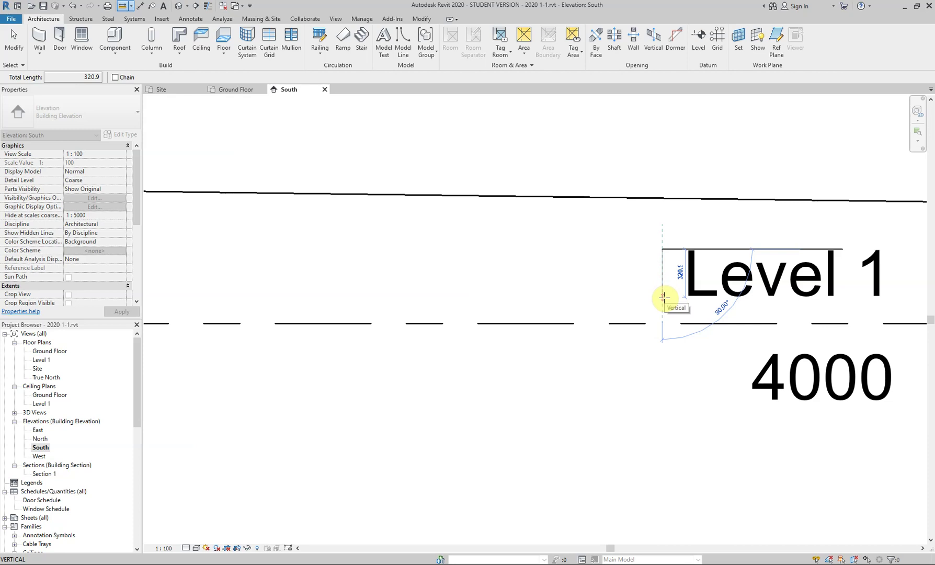
{"action": "key", "text": "Escape"}
{"action": "key", "text": "Escape"}
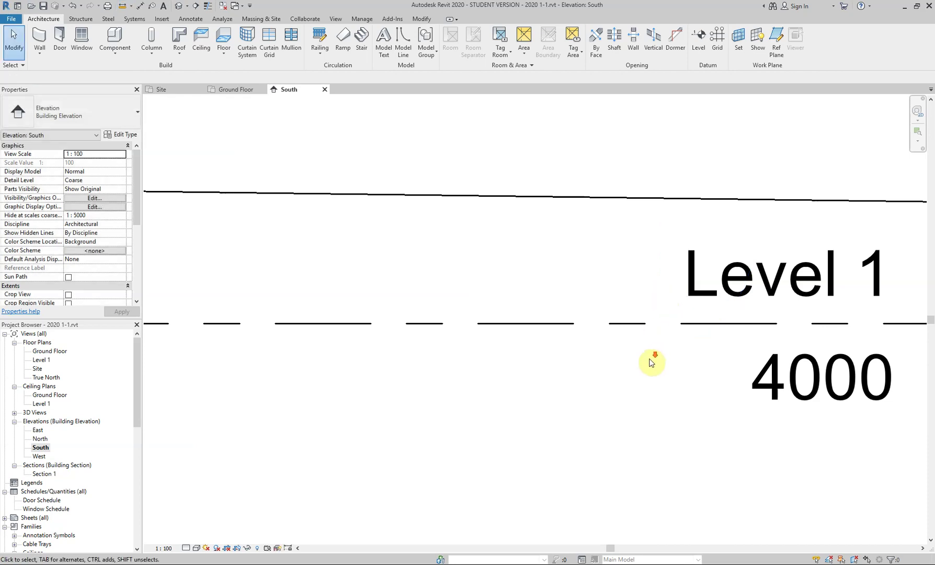
{"action": "scroll", "coordinate": [653, 358], "scroll_direction": "down", "scroll_amount": 4}
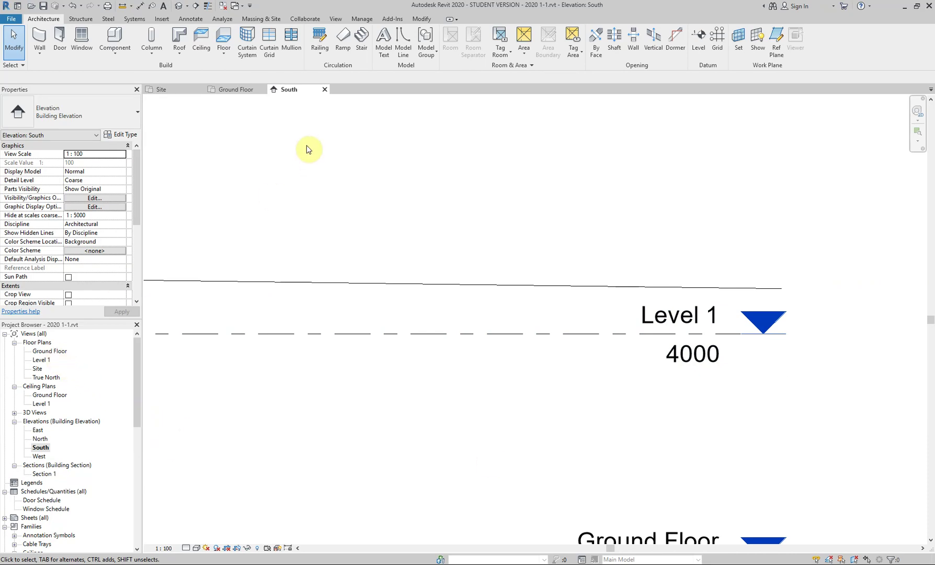
{"action": "left_click", "coordinate": [230, 87]}
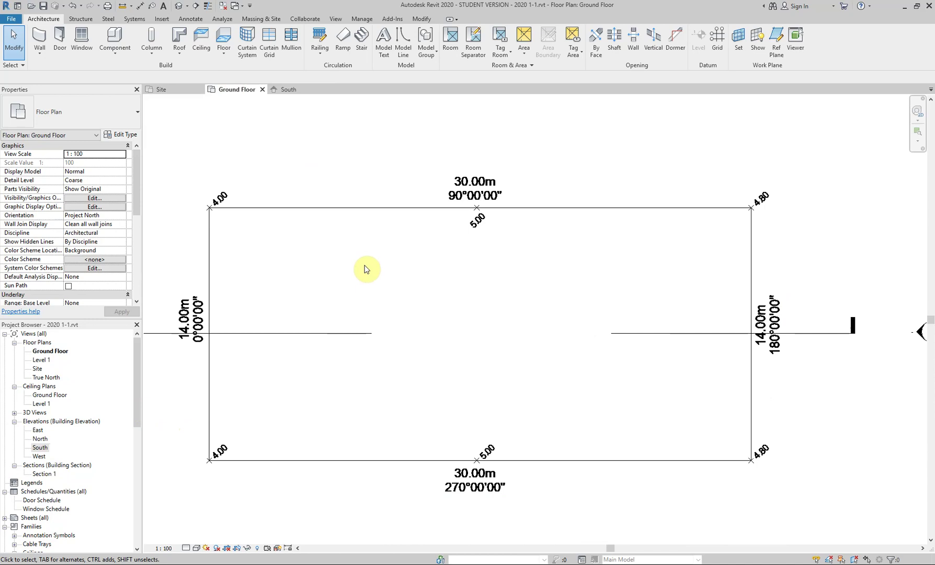
{"action": "scroll", "coordinate": [257, 200], "scroll_direction": "up", "scroll_amount": 4}
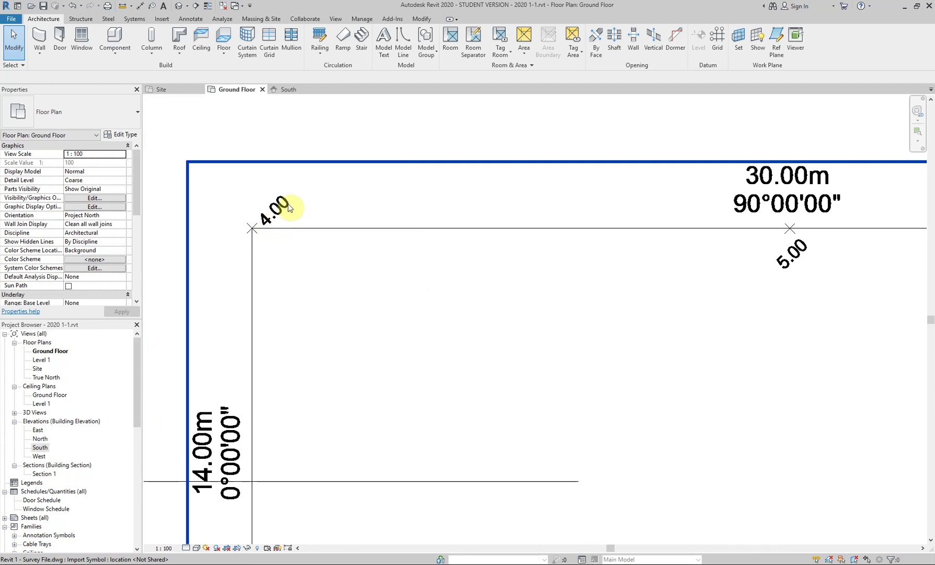
{"action": "left_click", "coordinate": [289, 91]}
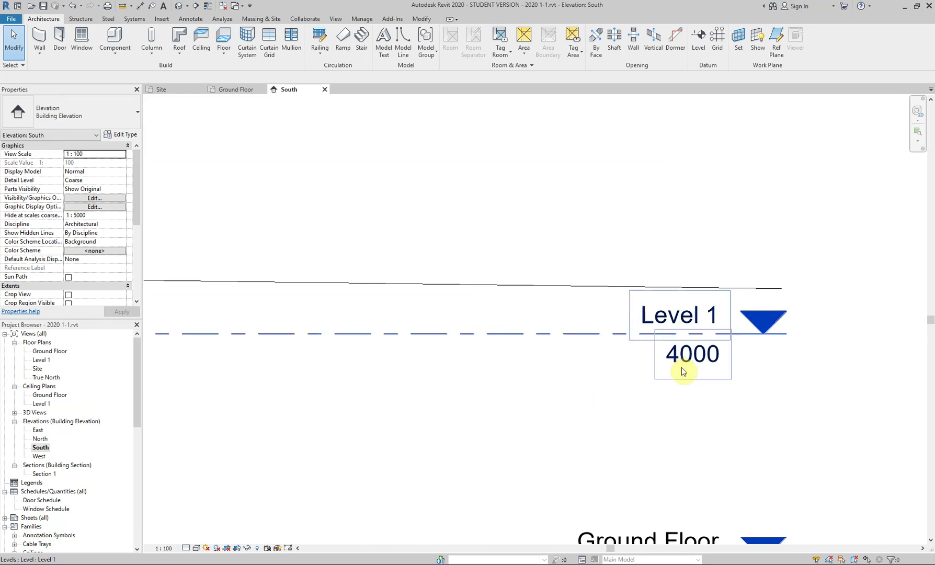
Review Level 1's 8mm Head Symbol options (<none> and triangle head), then cancel Type Properties
{"action": "left_click", "coordinate": [480, 338]}
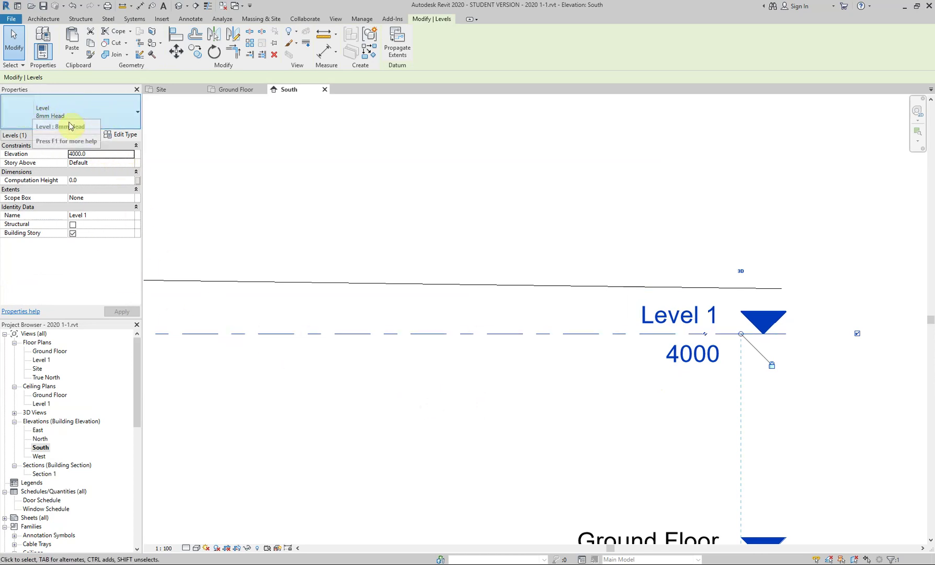
{"action": "left_click", "coordinate": [276, 170]}
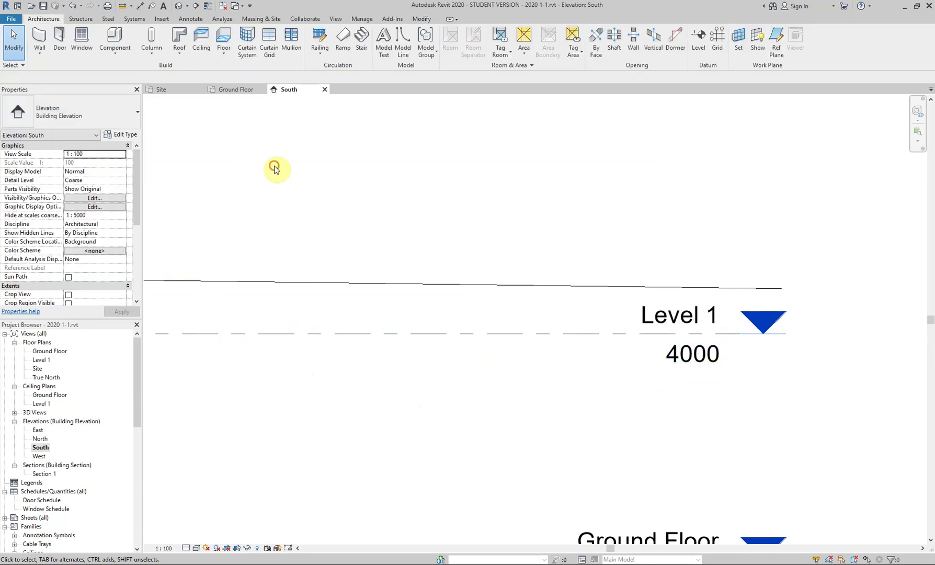
{"action": "left_click", "coordinate": [319, 335]}
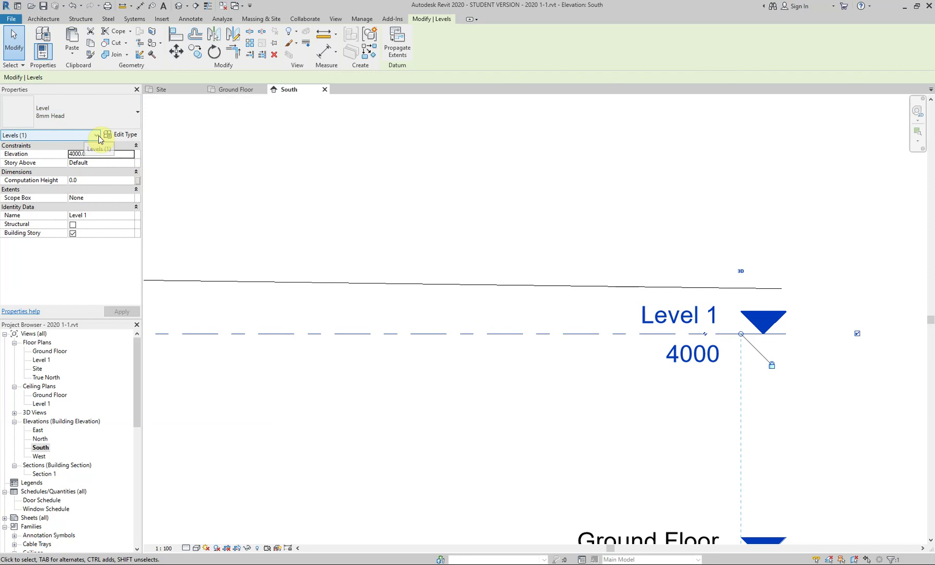
{"action": "left_click", "coordinate": [120, 134]}
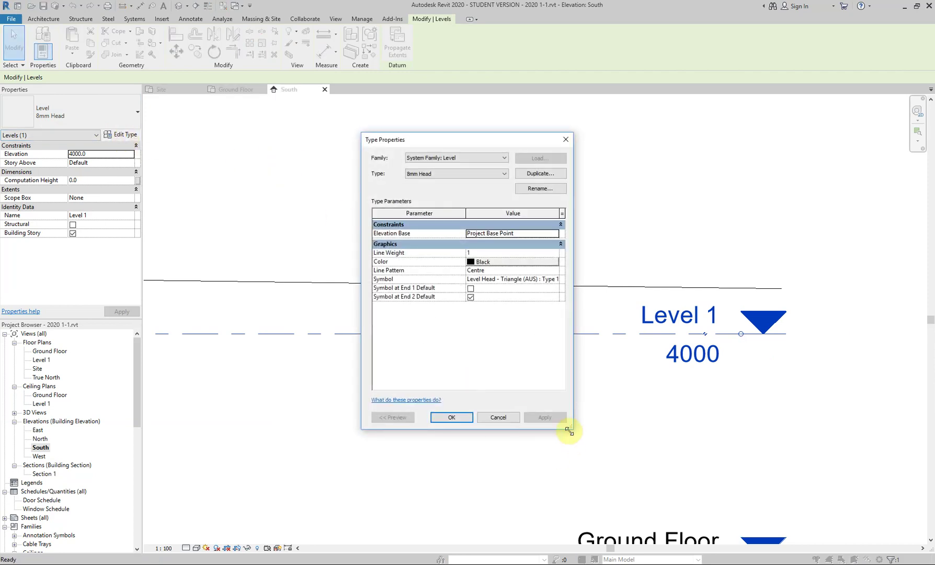
{"action": "left_click_drag", "start_coordinate": [568, 430], "coordinate": [679, 436]}
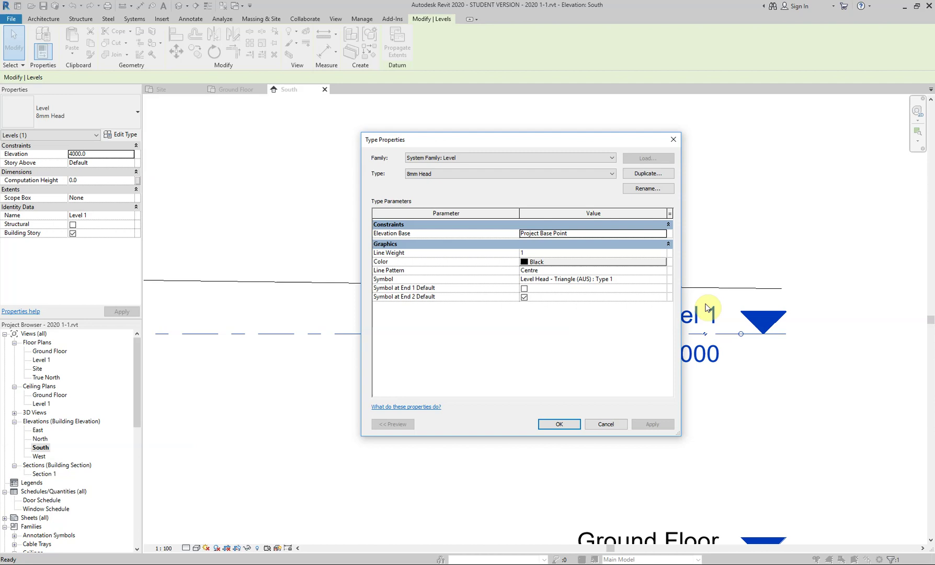
{"action": "left_click_drag", "start_coordinate": [596, 144], "coordinate": [481, 137]}
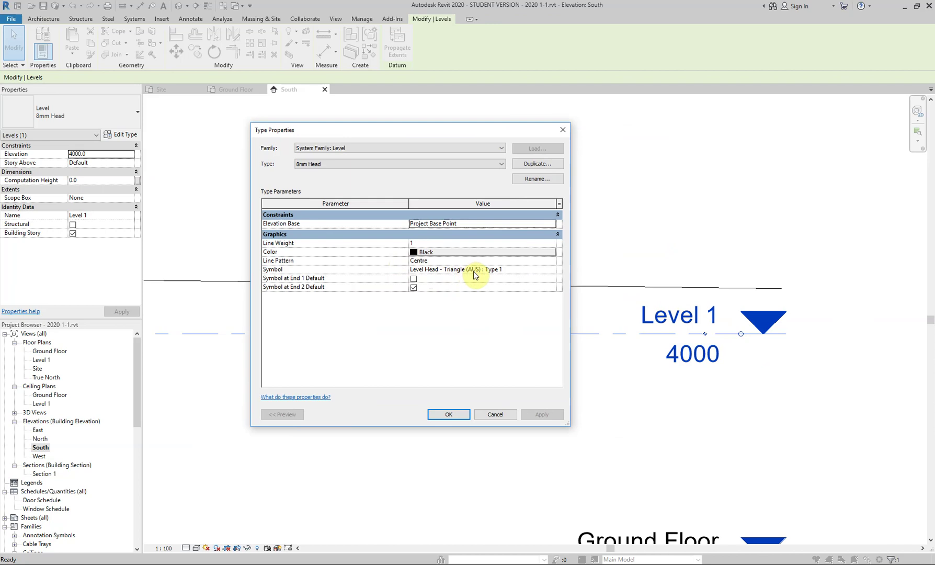
{"action": "left_click", "coordinate": [539, 270]}
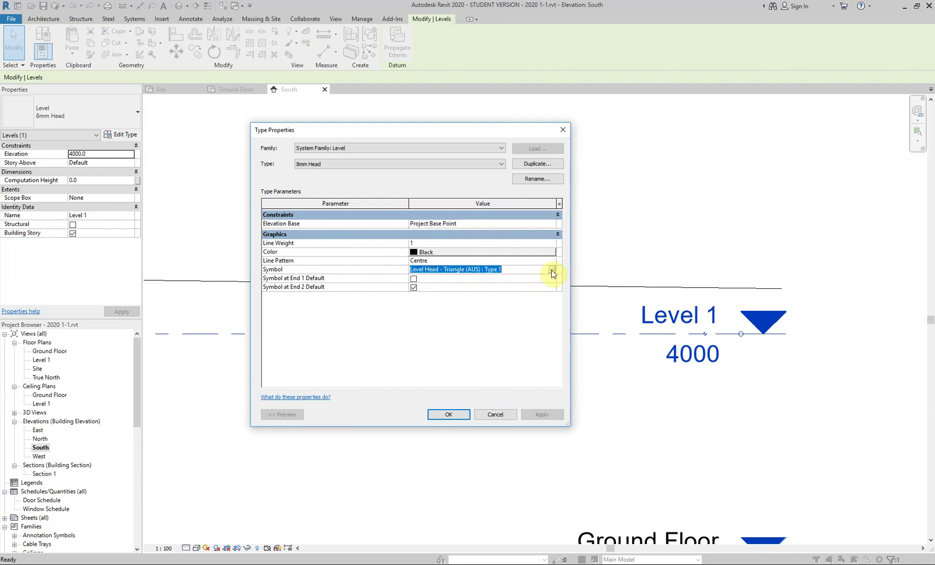
{"action": "left_click", "coordinate": [552, 270]}
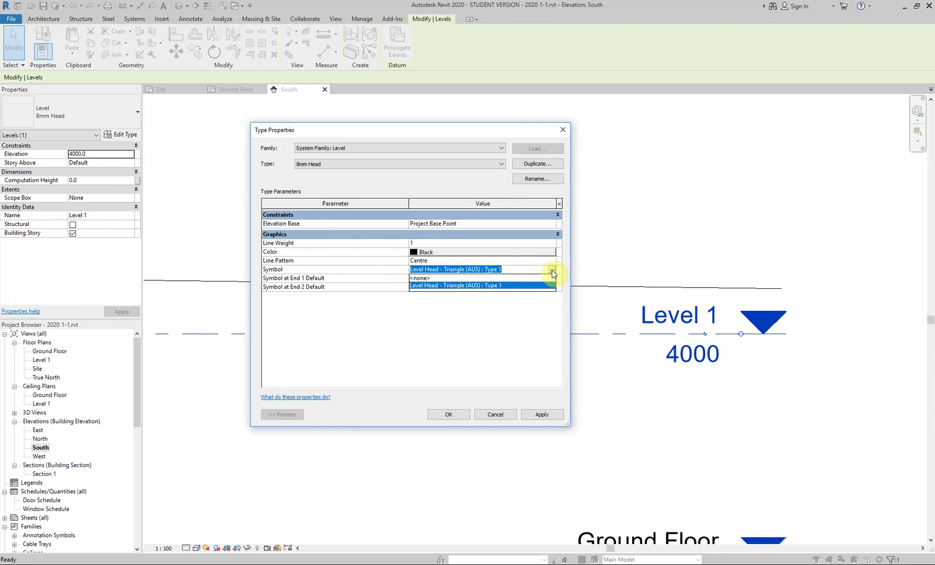
{"action": "left_click", "coordinate": [523, 326]}
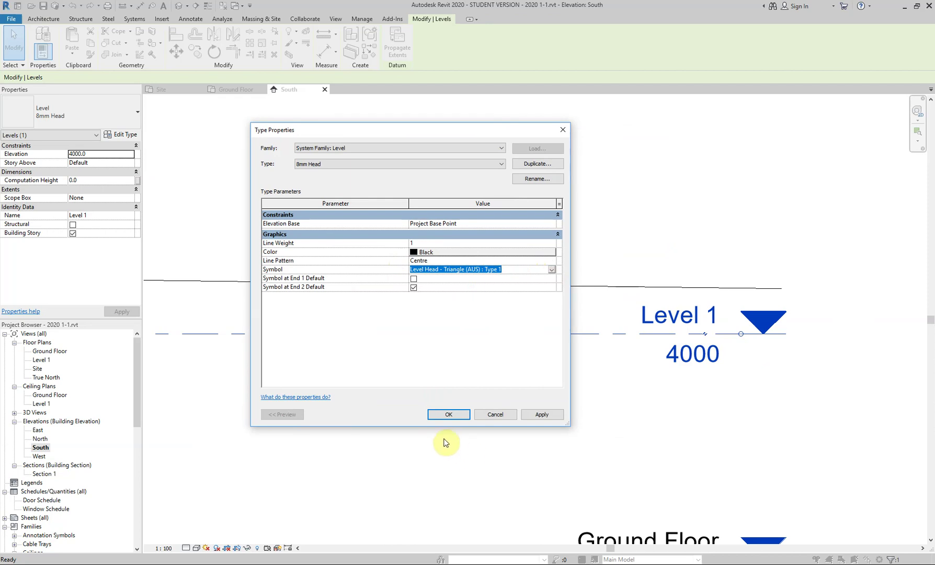
{"action": "left_click", "coordinate": [496, 414]}
Clear the selection and open Insert > Load Family, enlarging the file dialog
{"action": "left_click", "coordinate": [498, 425]}
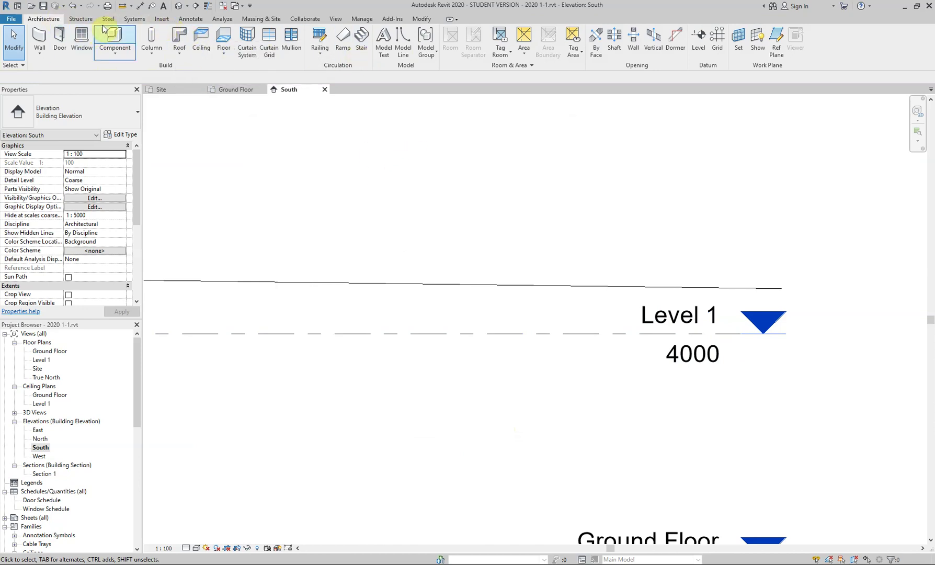
{"action": "left_click", "coordinate": [162, 20]}
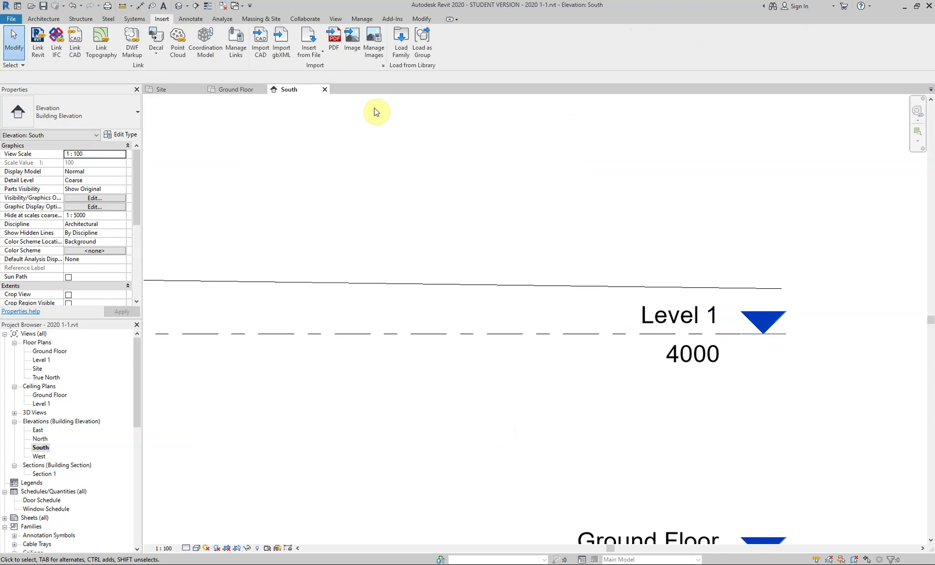
{"action": "left_click", "coordinate": [400, 57]}
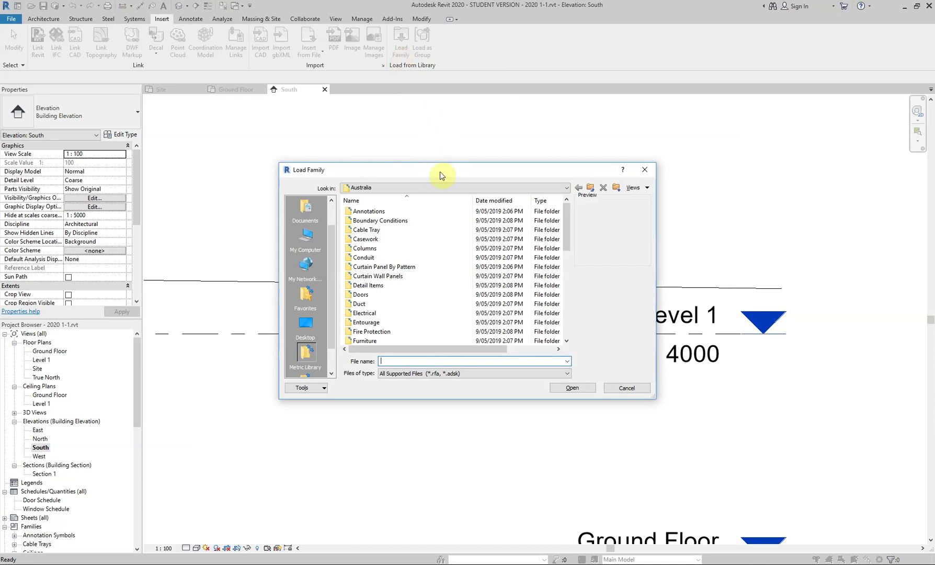
{"action": "left_click", "coordinate": [396, 172]}
{"action": "left_click_drag", "start_coordinate": [395, 172], "coordinate": [389, 164]}
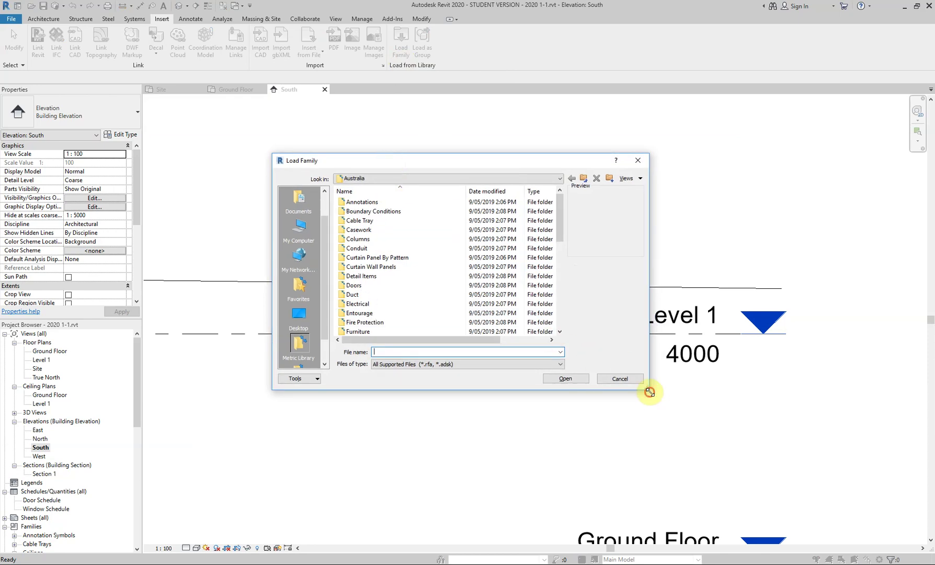
{"action": "left_click_drag", "start_coordinate": [653, 392], "coordinate": [695, 446]}
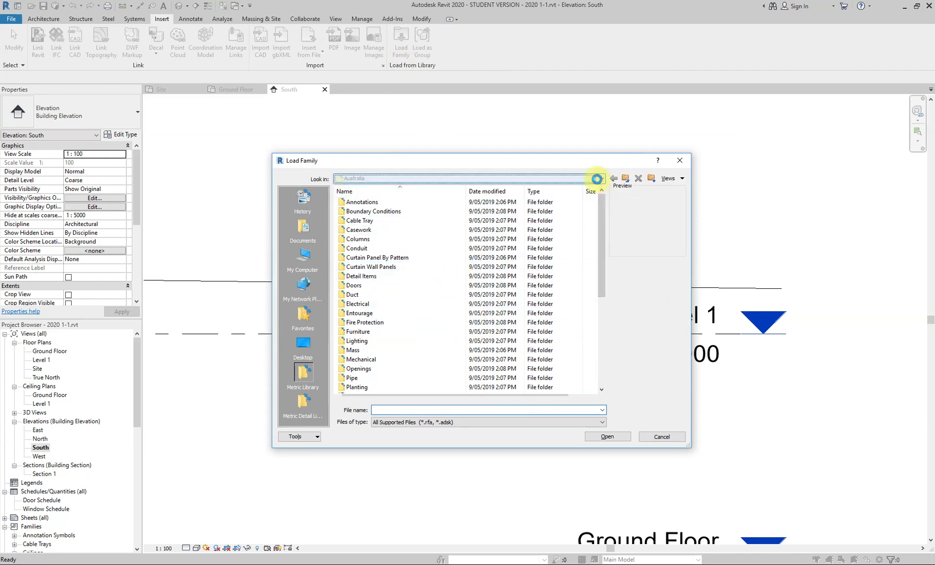
Load Level Head (Youtube).rfa from OneDrive > Youtube > Families
{"action": "left_click", "coordinate": [601, 179]}
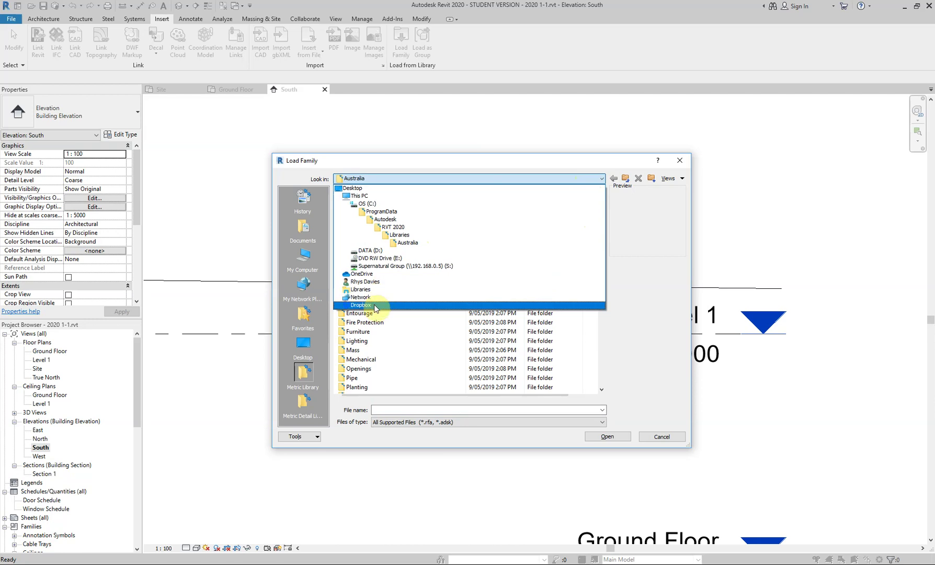
{"action": "left_click", "coordinate": [379, 276]}
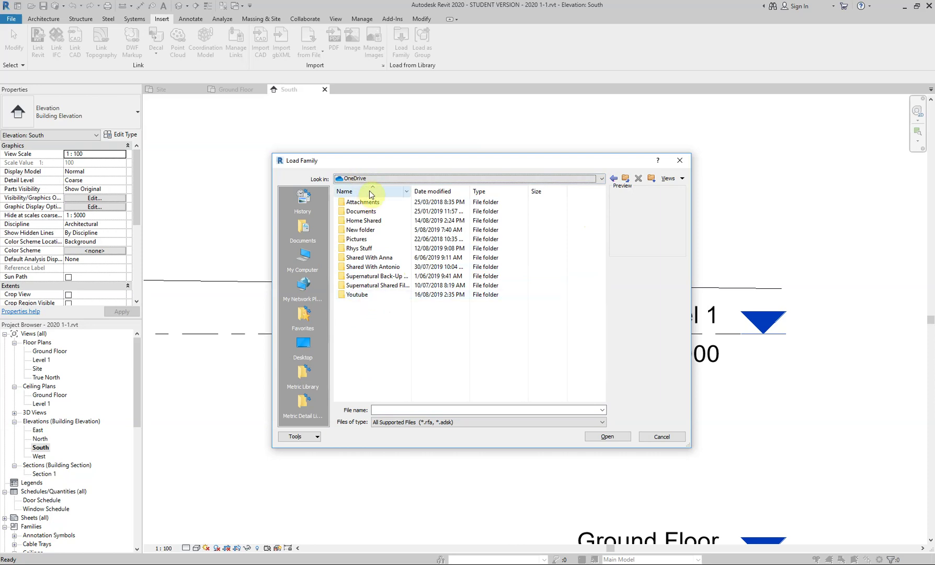
{"action": "double_click", "coordinate": [363, 296]}
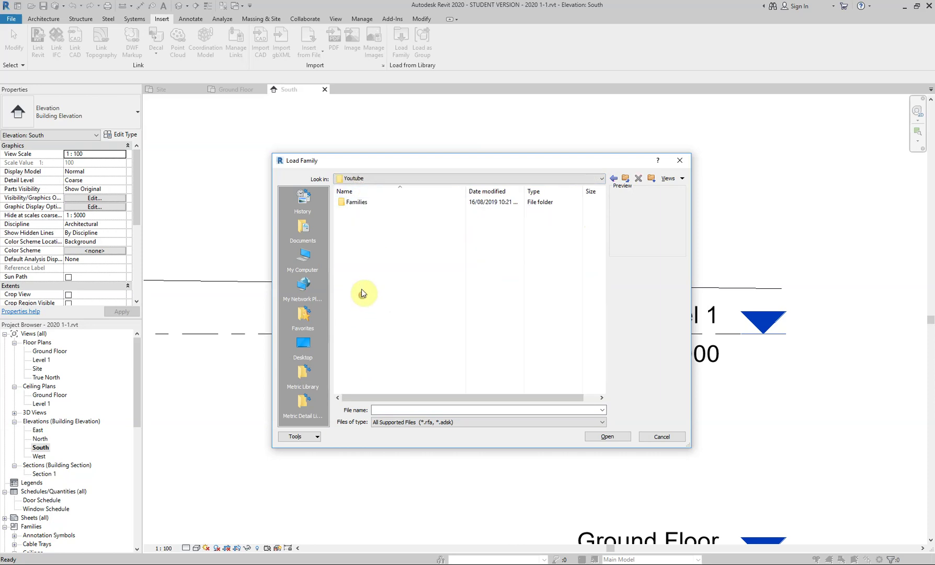
{"action": "double_click", "coordinate": [375, 202]}
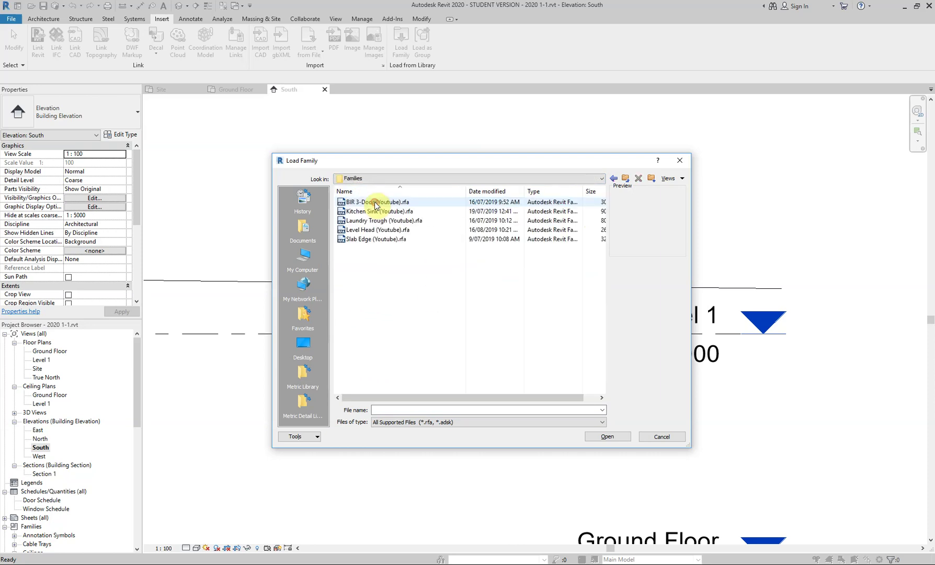
{"action": "left_click", "coordinate": [365, 232]}
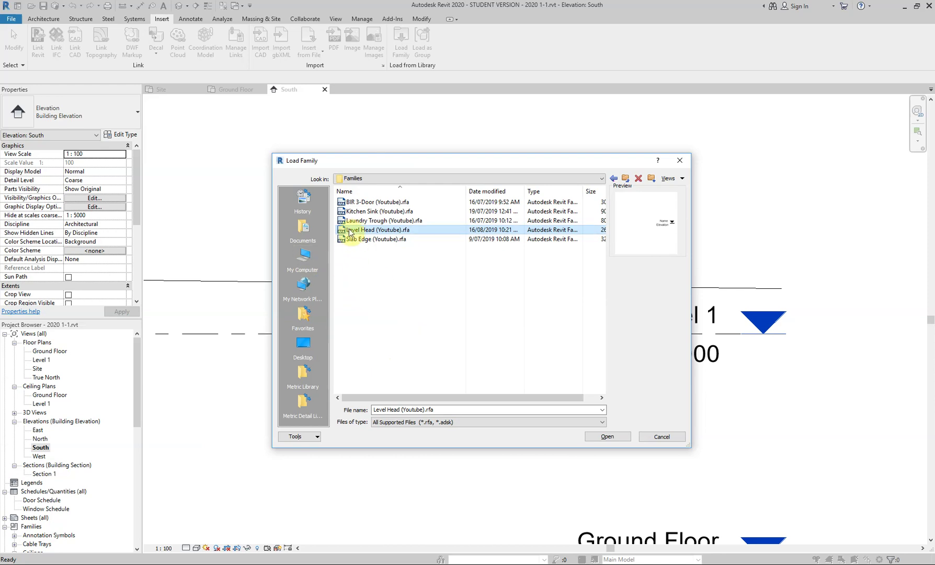
{"action": "left_click", "coordinate": [599, 438]}
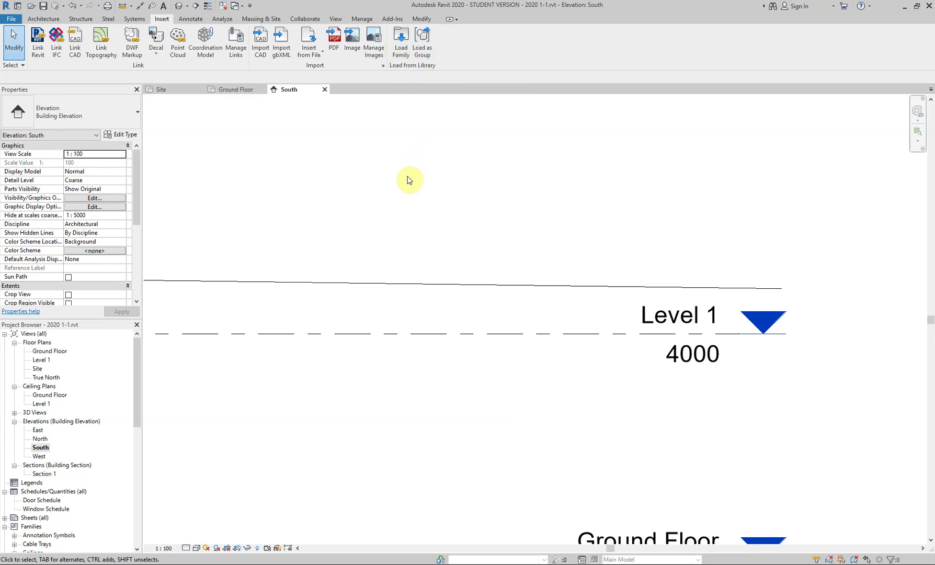
Set Level 1's 8mm Head type Symbol to Level Head (Youtube) and apply it
{"action": "left_click", "coordinate": [424, 334]}
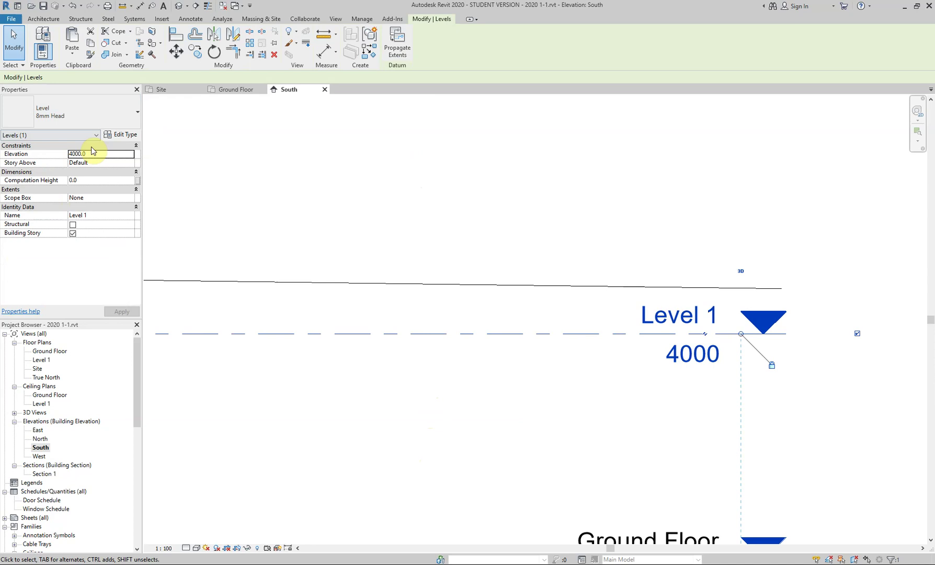
{"action": "left_click", "coordinate": [130, 135]}
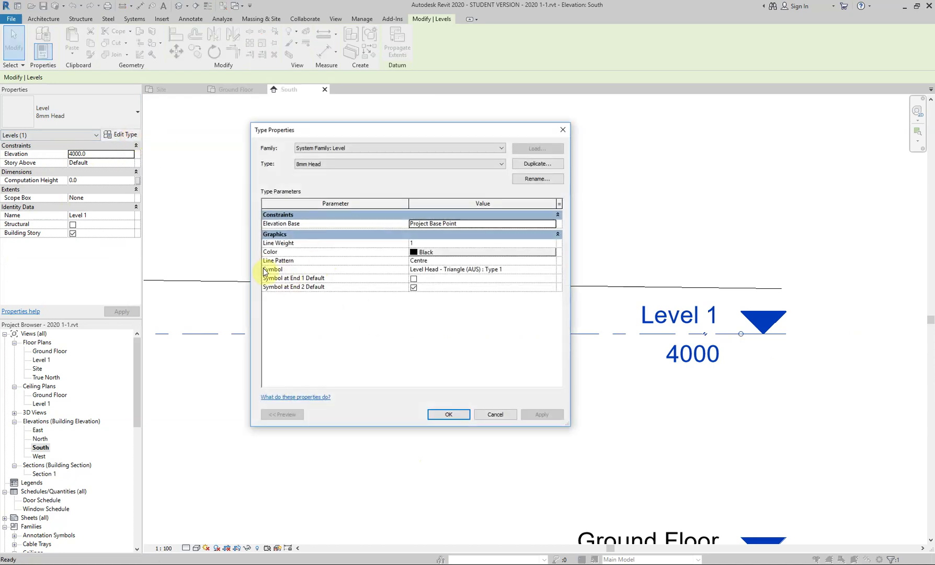
{"action": "left_click", "coordinate": [523, 269]}
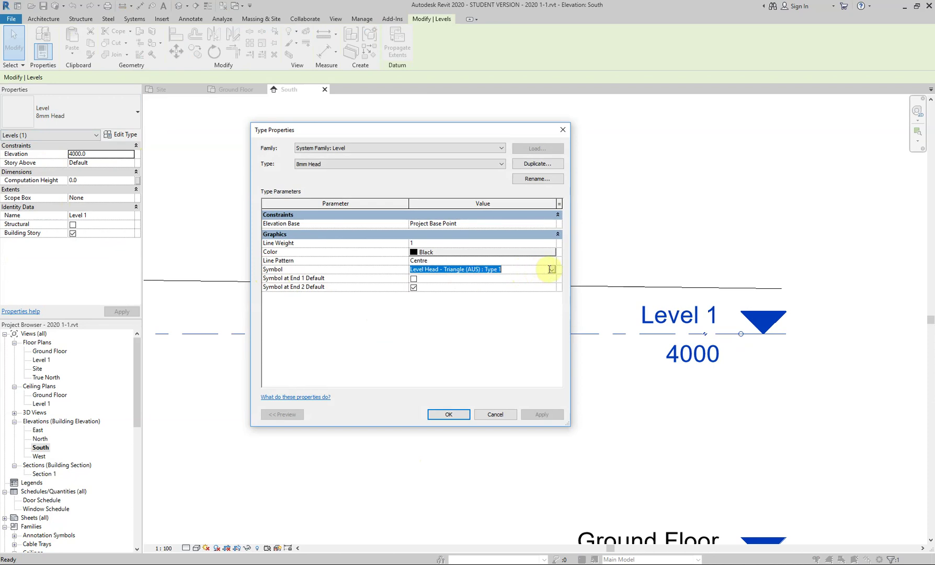
{"action": "left_click", "coordinate": [551, 268]}
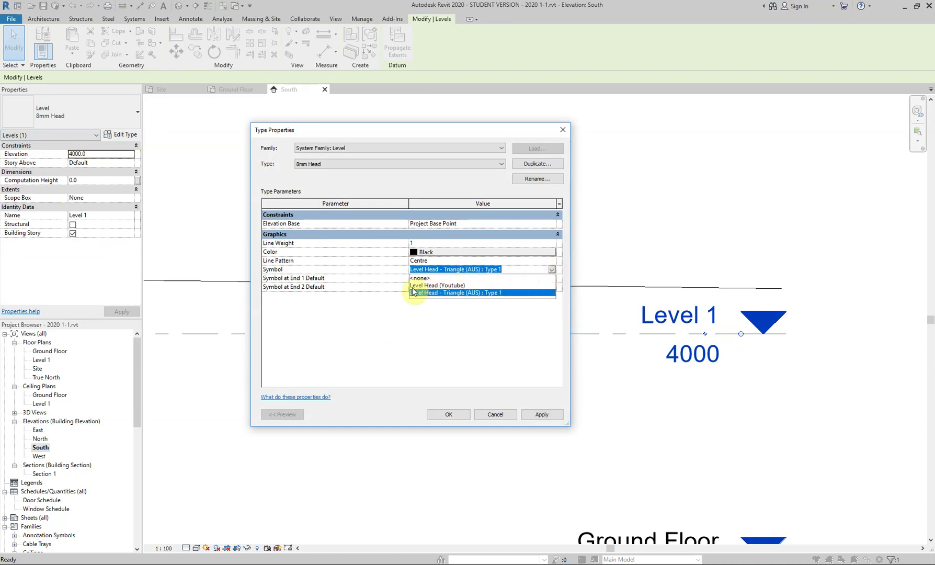
{"action": "left_click", "coordinate": [453, 286]}
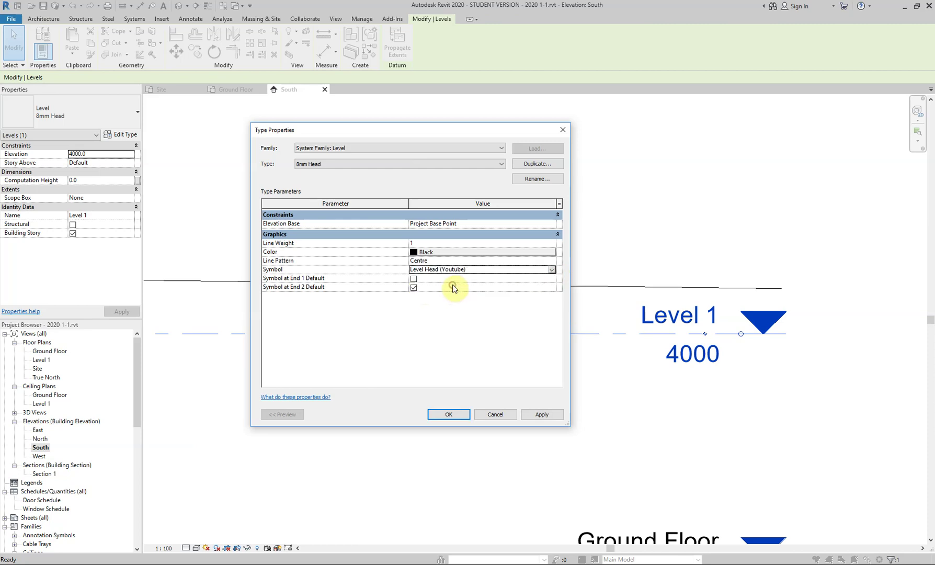
{"action": "left_click", "coordinate": [538, 415]}
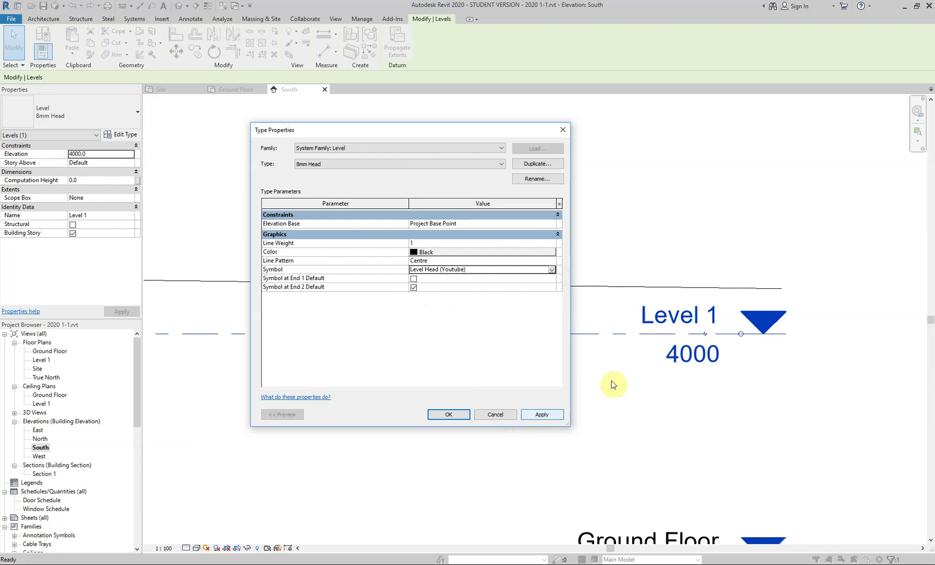
{"action": "left_click", "coordinate": [543, 415]}
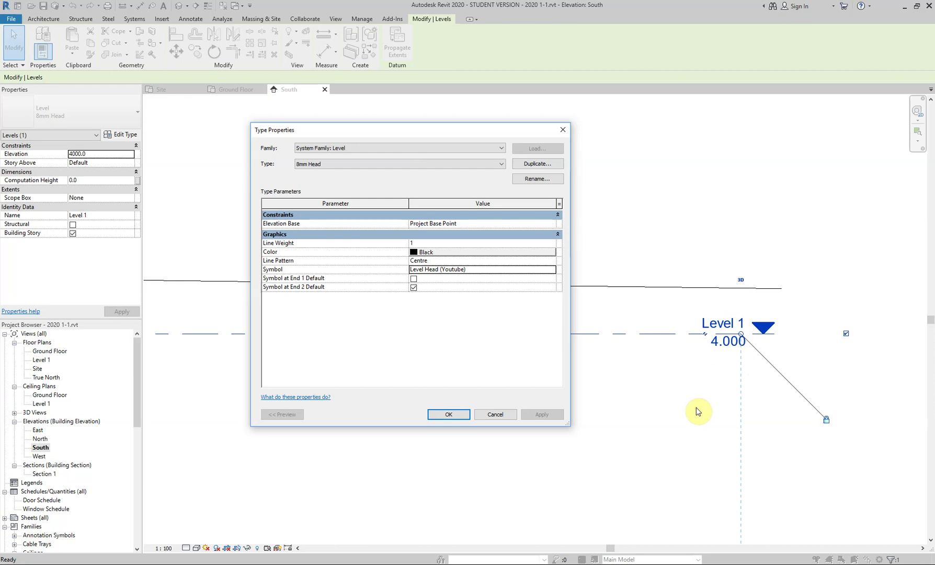
Rename the 8mm Head level type, entering a new name beginning 'Level Mr'
{"action": "left_click", "coordinate": [526, 179]}
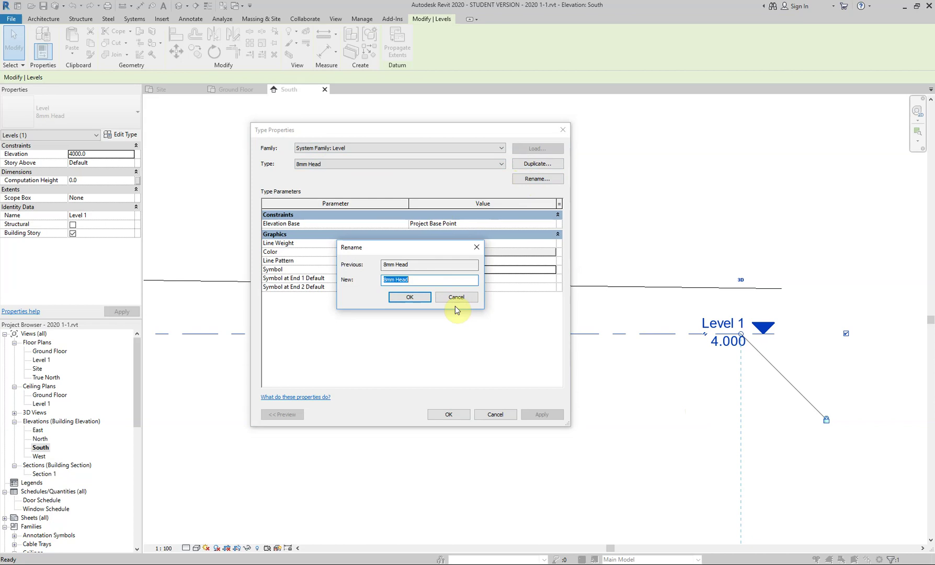
{"action": "type", "text": "Level Mrker"}
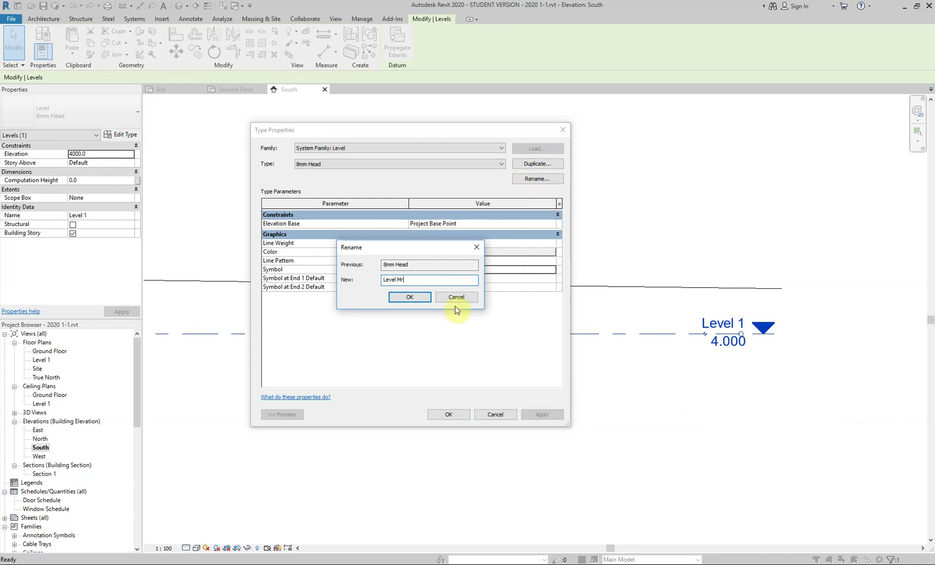